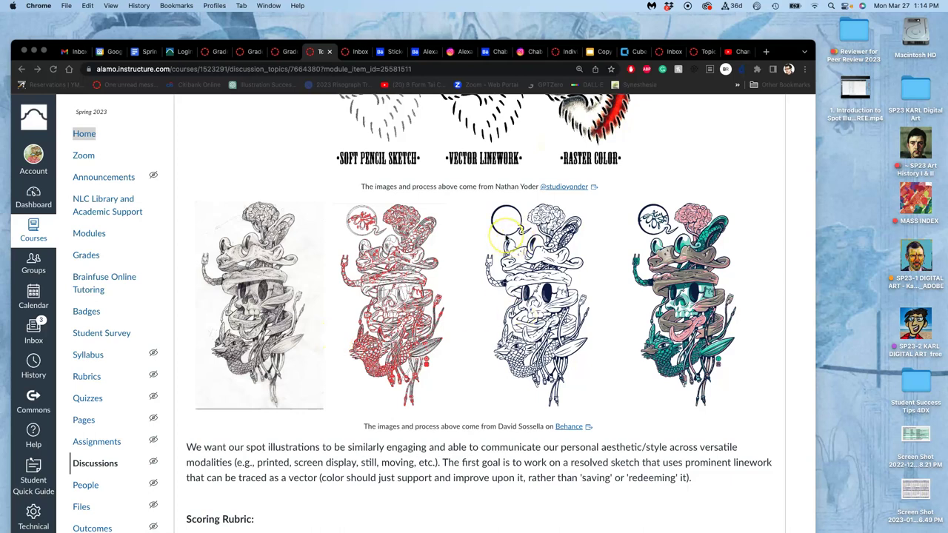
# - Switch to the Behance tab and close the project preview to return to the sticker results
pyautogui.scroll(2, 506, 236)
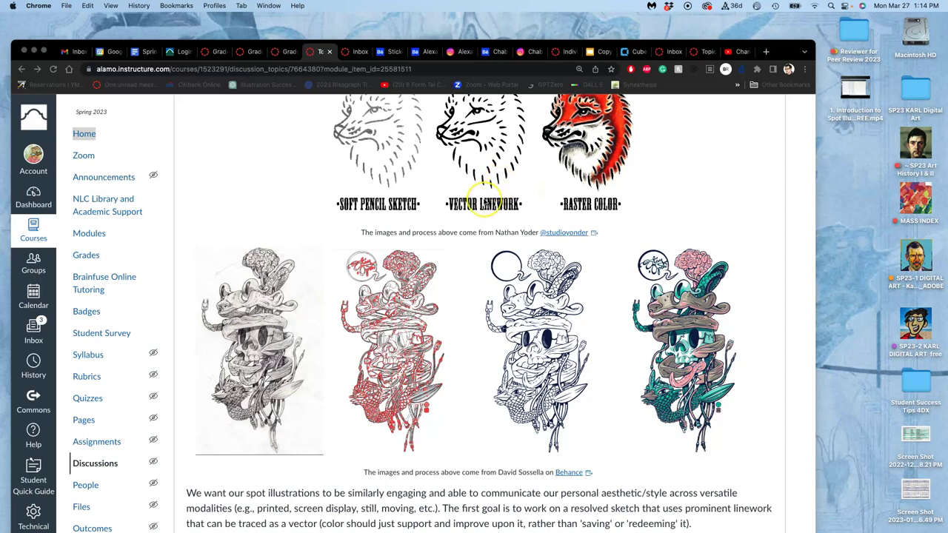
pyautogui.click(392, 50)
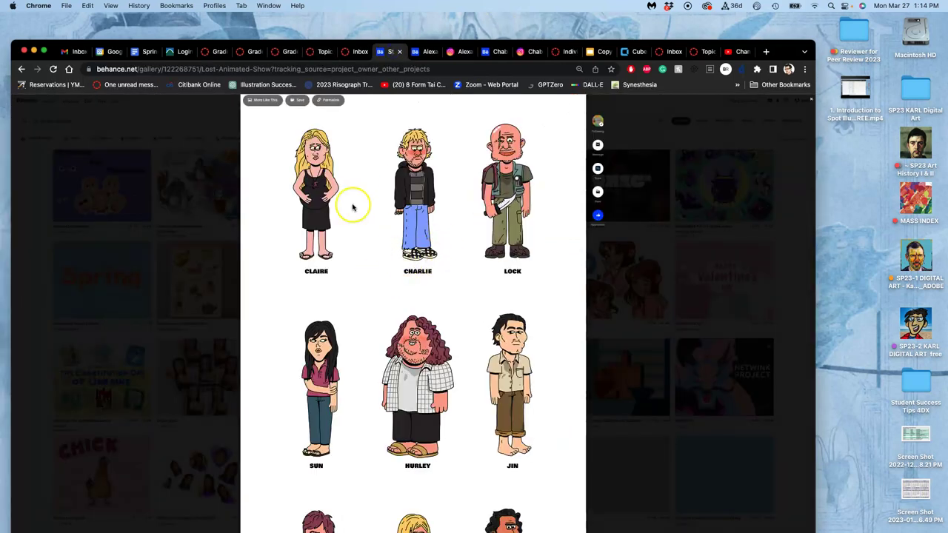
pyautogui.scroll(-15, 376, 245)
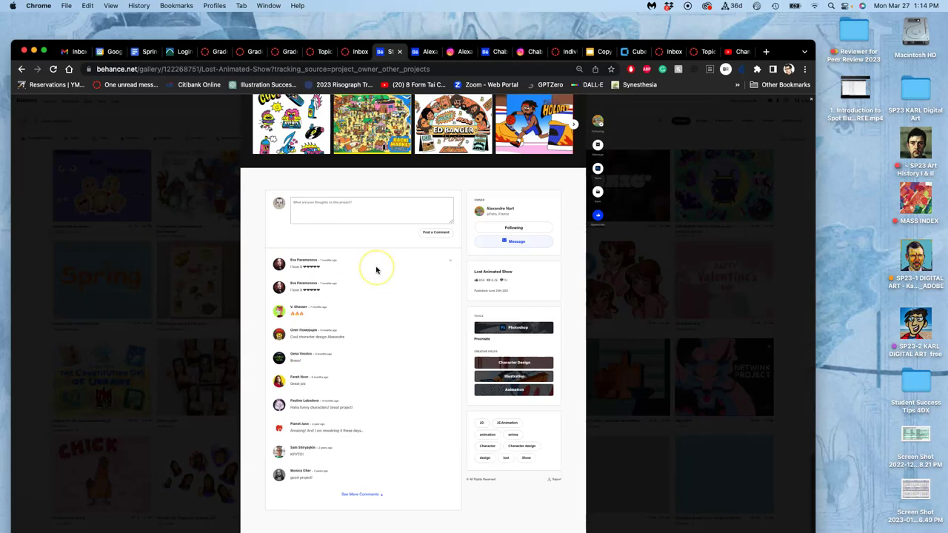
pyautogui.click(599, 321)
pyautogui.scroll(-10, 552, 380)
pyautogui.scroll(-2, 552, 380)
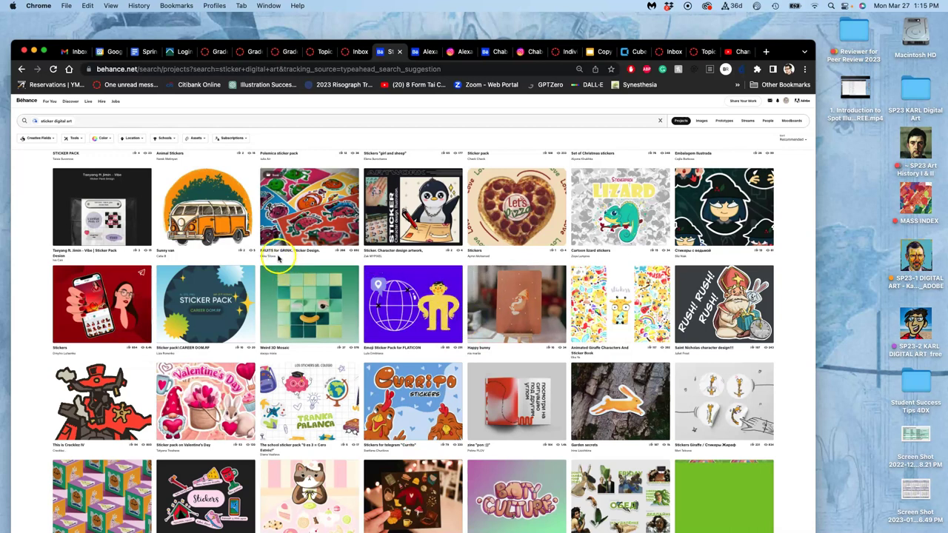
# - Open the Sunny van sticker project, then move on to the artist's 'belong in the sun' project
pyautogui.click(232, 222)
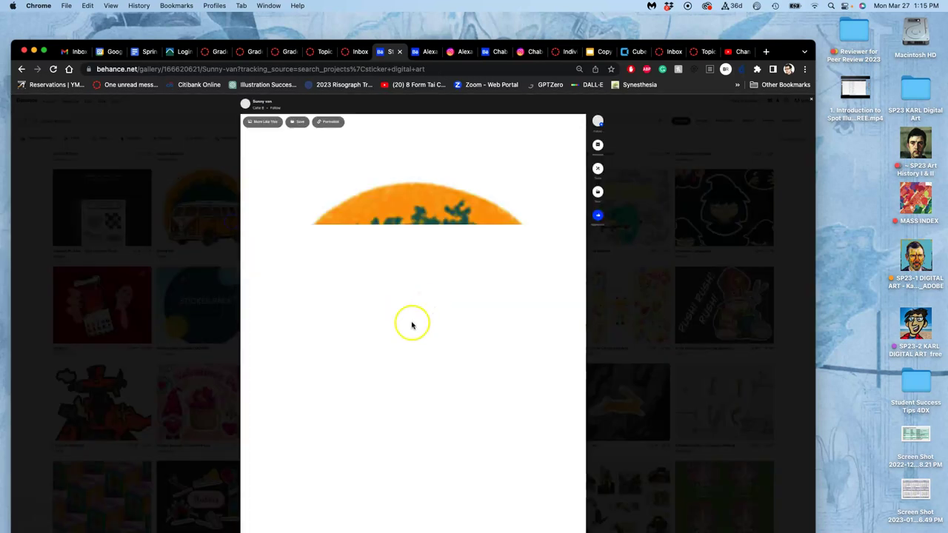
pyautogui.scroll(-10, 426, 333)
pyautogui.scroll(-5, 424, 332)
pyautogui.press('Escape')
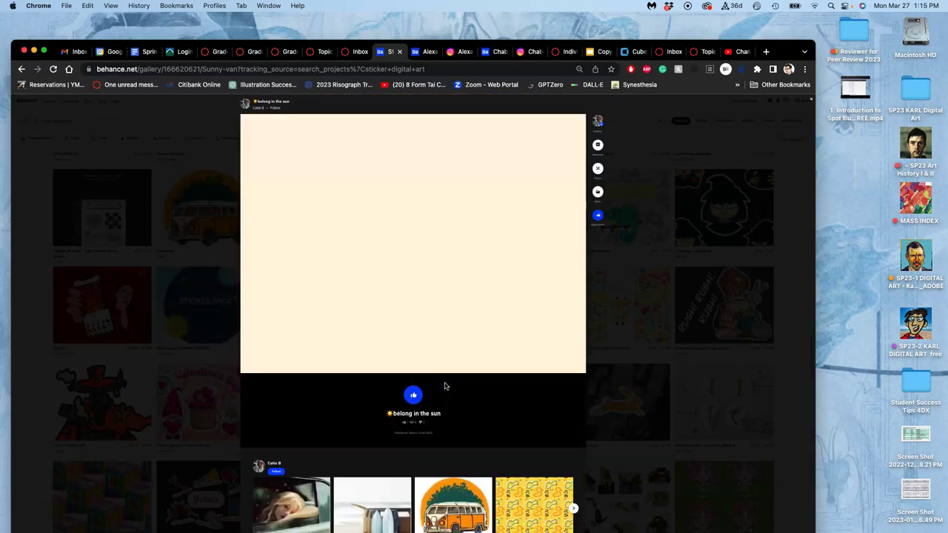
pyautogui.scroll(-2, 504, 254)
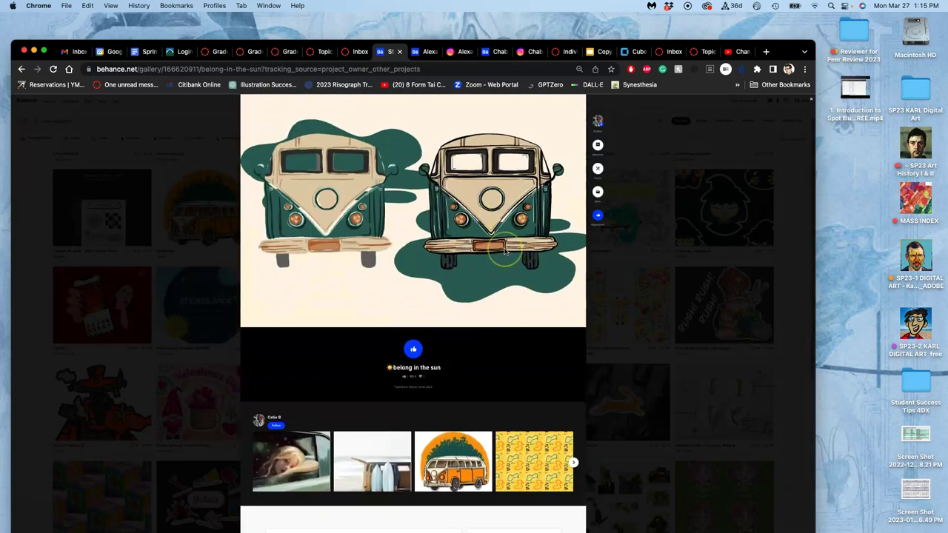
pyautogui.scroll(2, 504, 254)
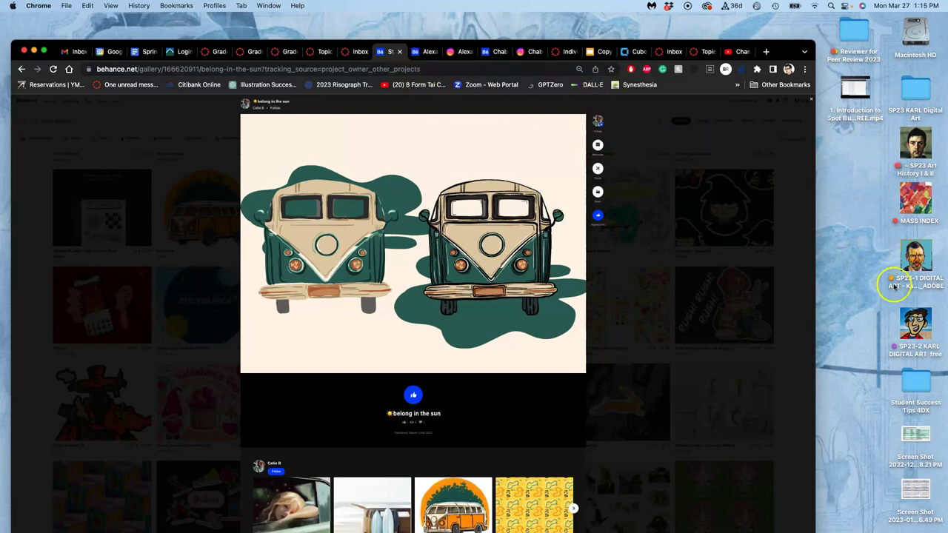
# - Open the Assign #5 course folder and view the reference screenshot collage, then close it
pyautogui.click(917, 330)
pyautogui.doubleClick(917, 330)
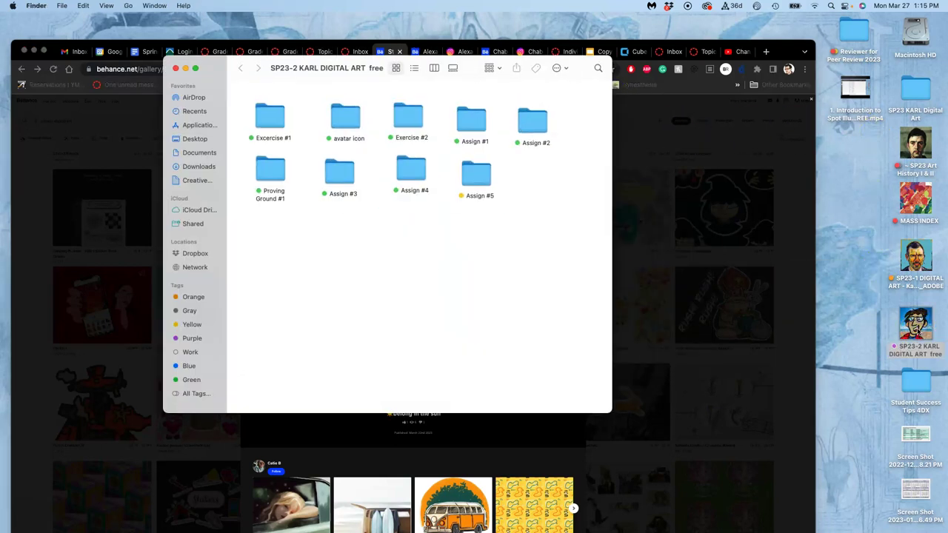
pyautogui.doubleClick(476, 178)
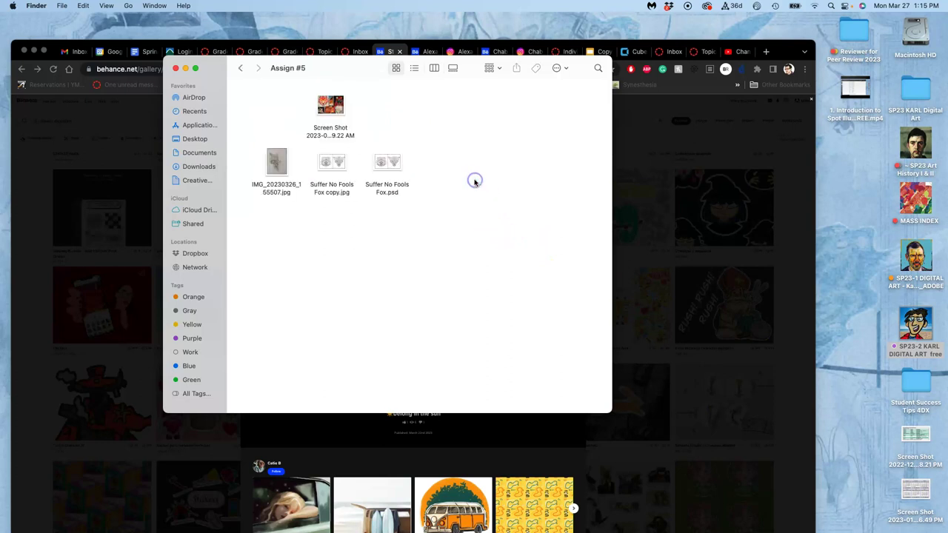
pyautogui.doubleClick(331, 105)
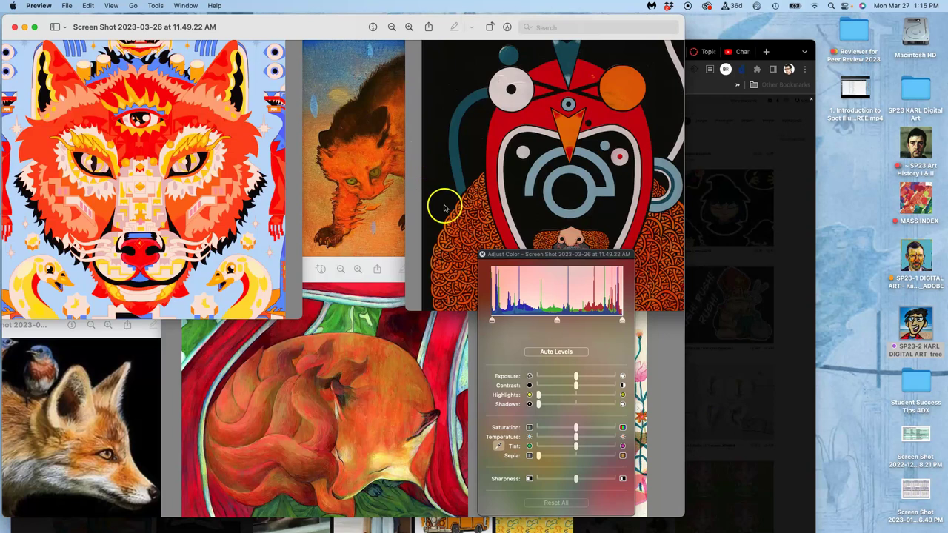
pyautogui.moveTo(518, 256); pyautogui.dragTo(776, 259)
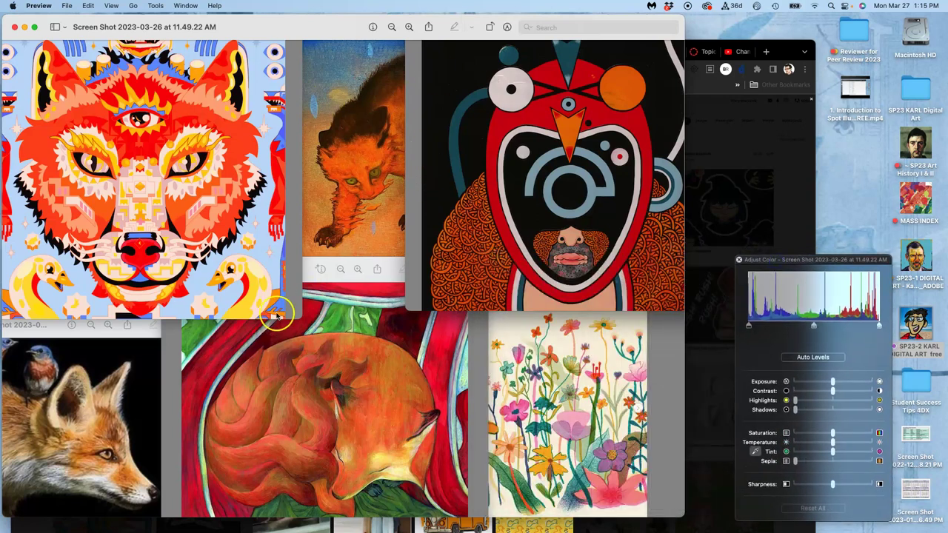
pyautogui.click(14, 27)
# - Open the pencil fox sketch photo from the Assign #5 folder in Preview
pyautogui.click(351, 227)
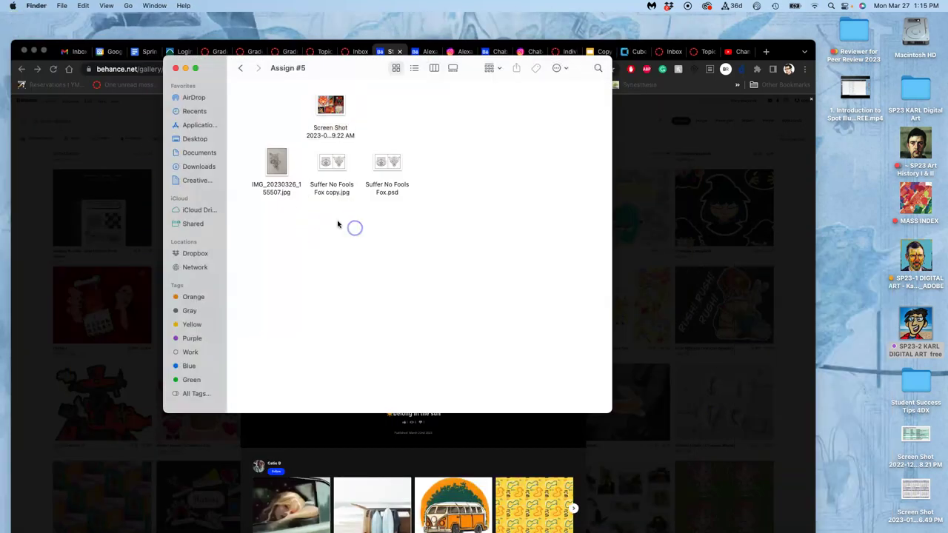
pyautogui.doubleClick(282, 165)
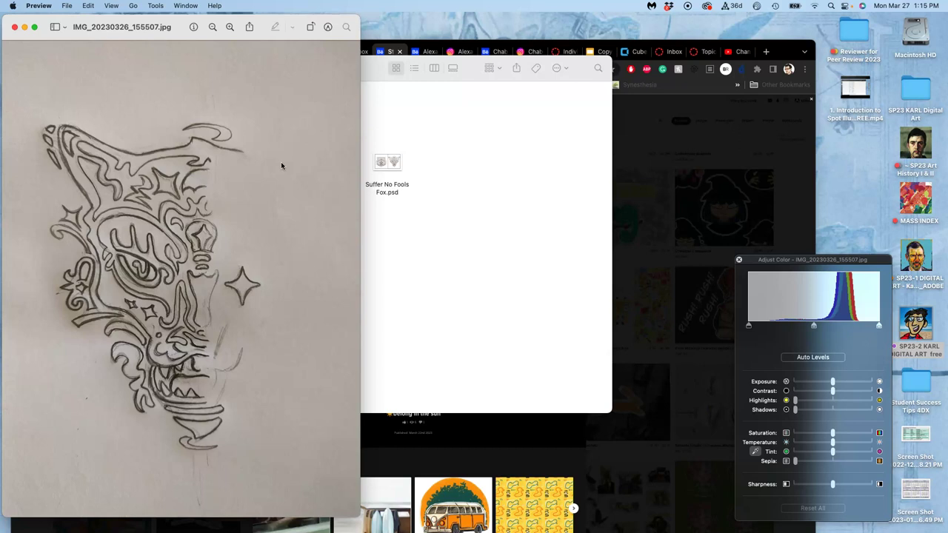
pyautogui.click(453, 125)
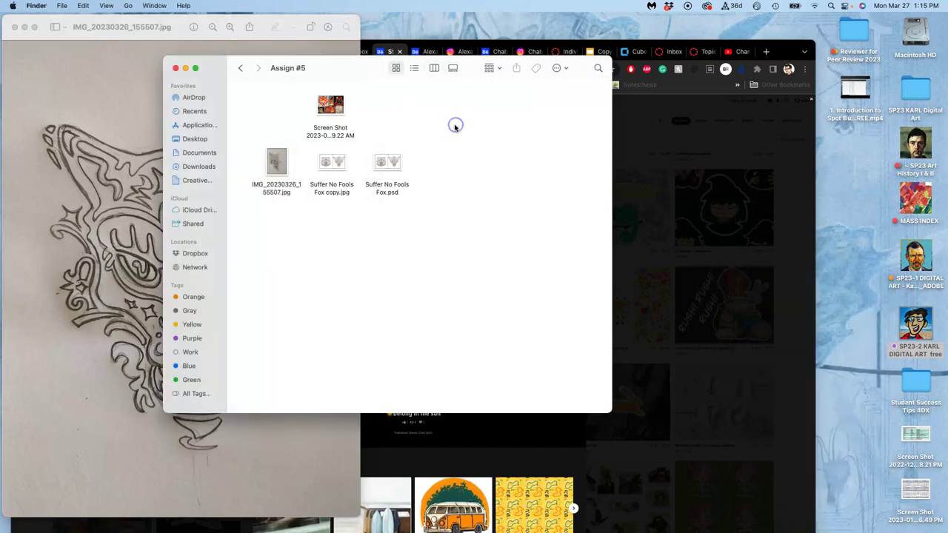
# - Reopen the reference collage beside the fox sketch, then reopen the Assign #5 folder
pyautogui.doubleClick(330, 108)
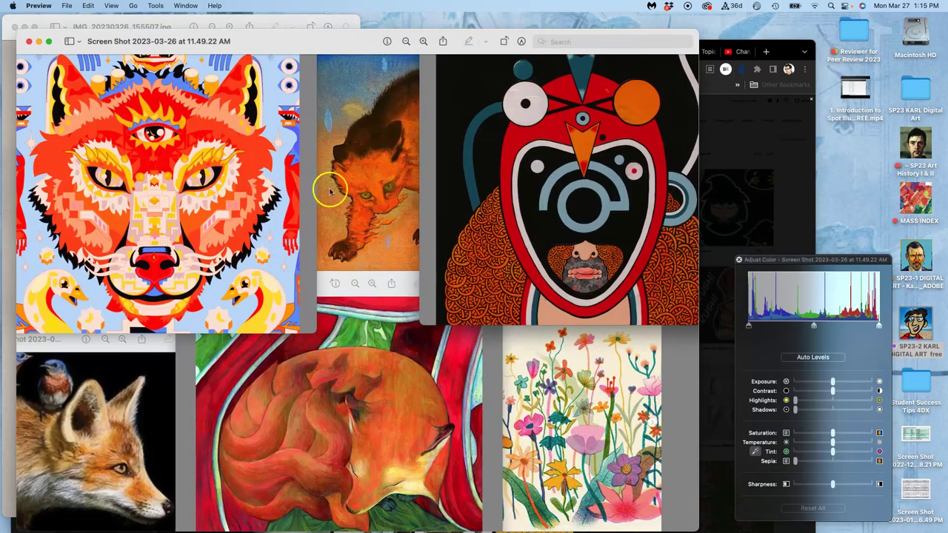
pyautogui.moveTo(289, 48)
pyautogui.mouseDown()
pyautogui.moveTo(371, 33)
pyautogui.moveTo(471, 34)
pyautogui.mouseUp()
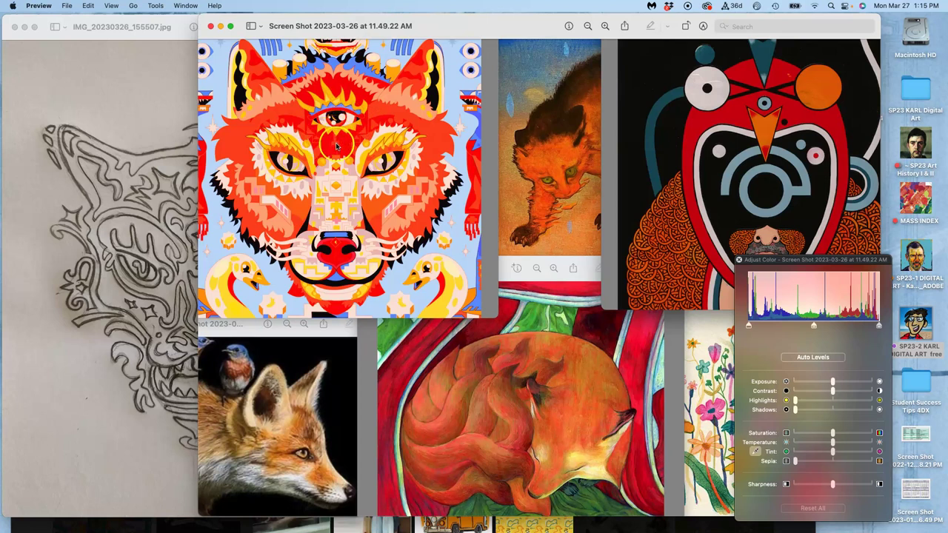
pyautogui.click(115, 113)
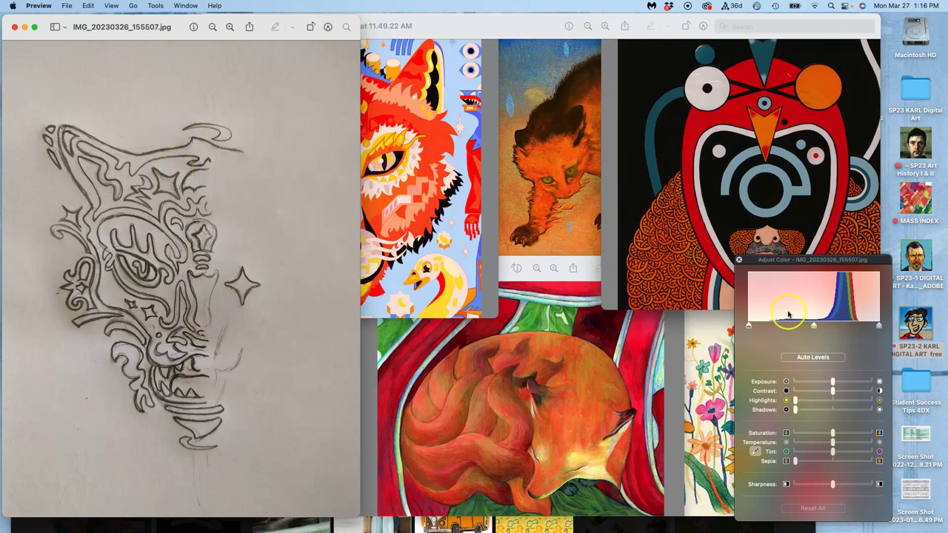
pyautogui.doubleClick(918, 332)
pyautogui.doubleClick(493, 189)
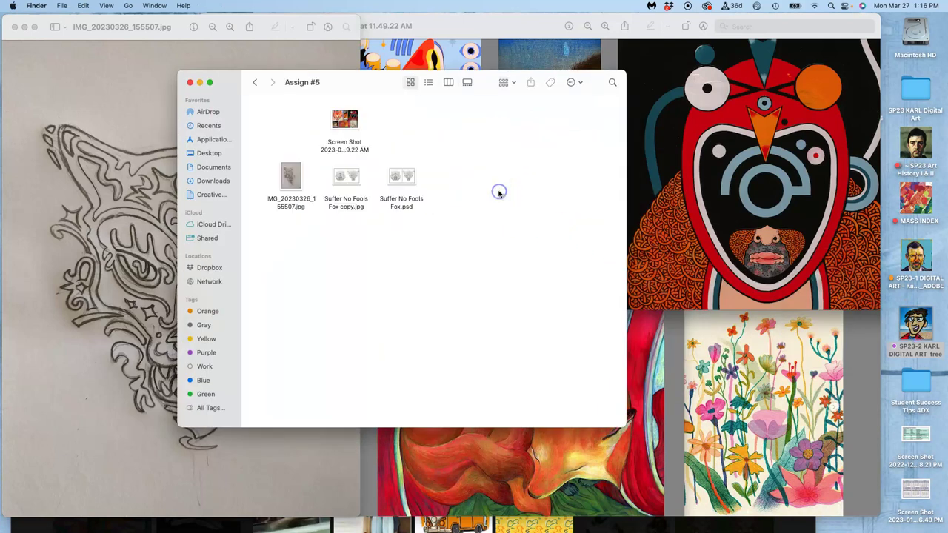
# - View the inked Suffer No Fools Fox copy image, then close it and the pencil sketch photo
pyautogui.doubleClick(351, 183)
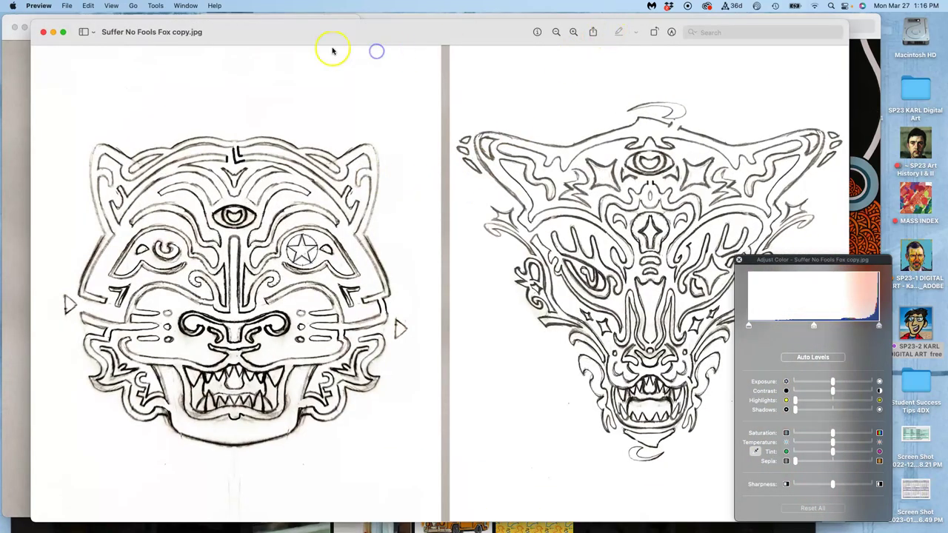
pyautogui.moveTo(331, 37); pyautogui.dragTo(371, 59)
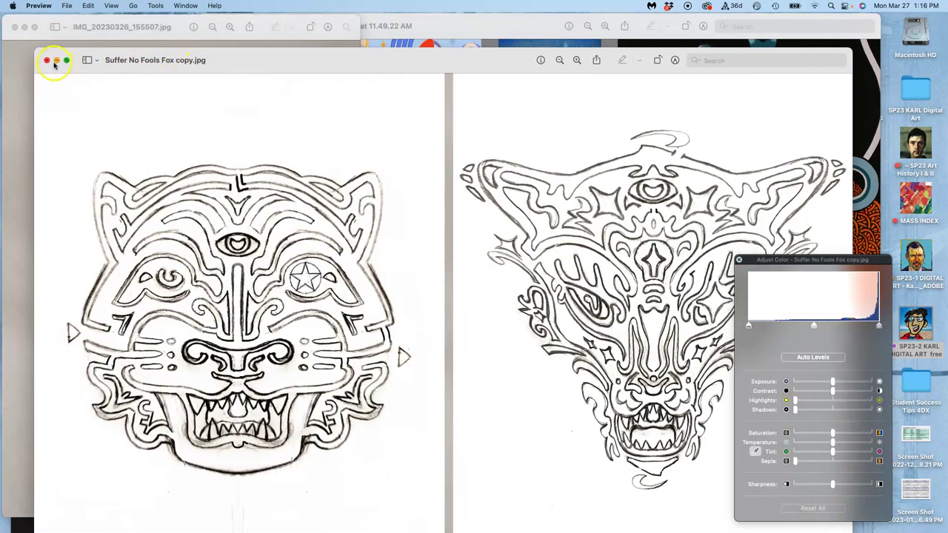
pyautogui.click(46, 63)
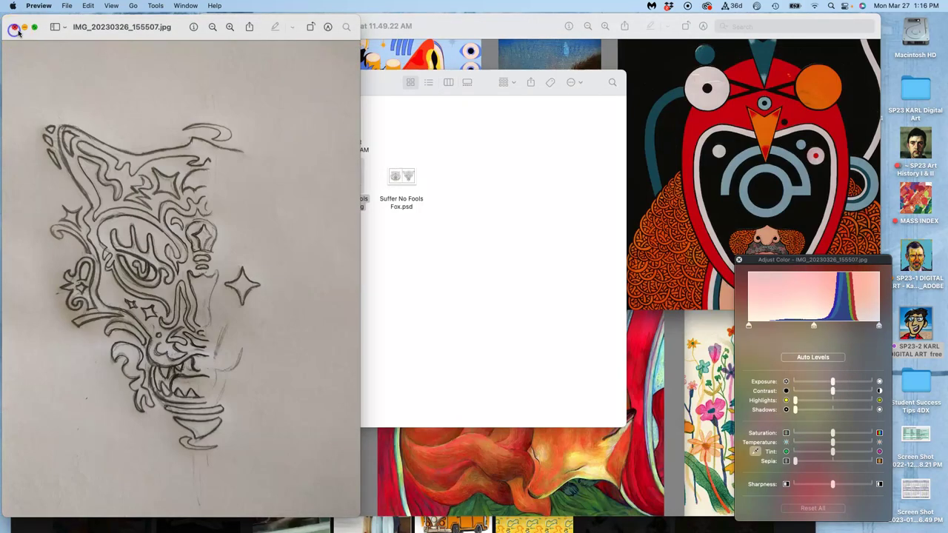
pyautogui.click(14, 28)
# - Bring Assign #5 forward and check the options for Suffer No Fools Fox.psd without choosing any
pyautogui.click(179, 179)
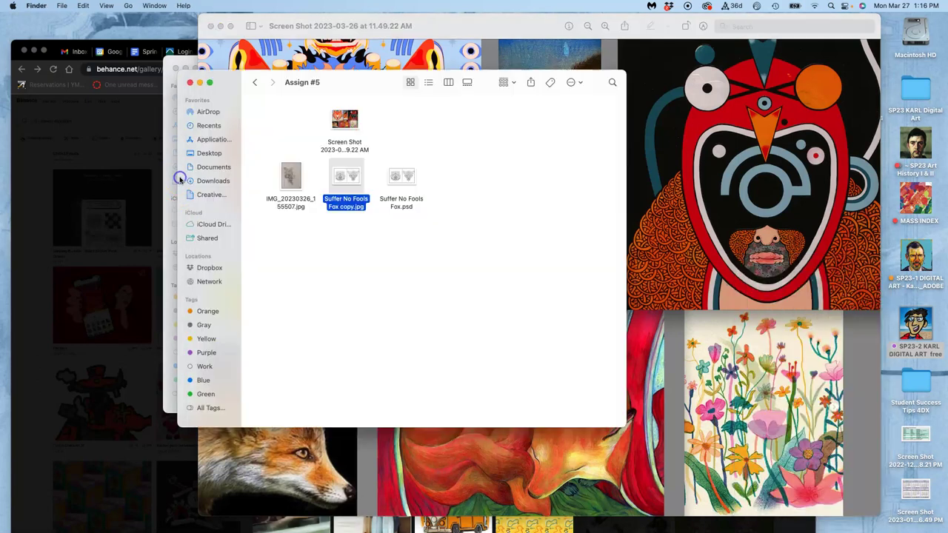
pyautogui.click(411, 240)
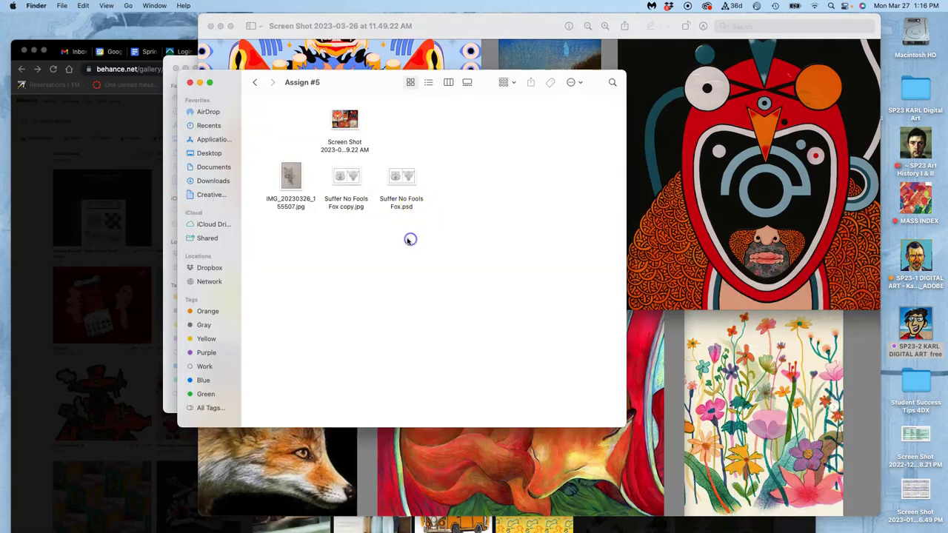
pyautogui.rightClick(404, 178)
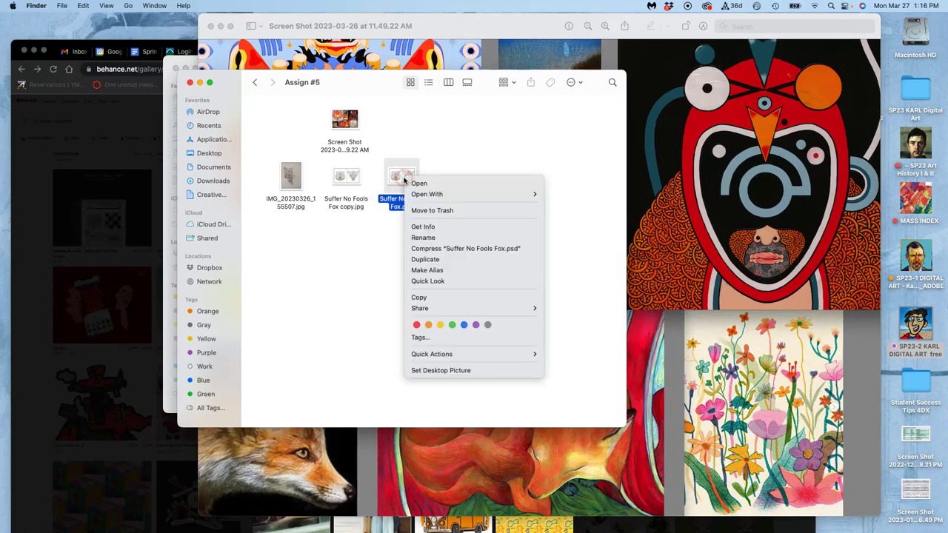
pyautogui.click(409, 139)
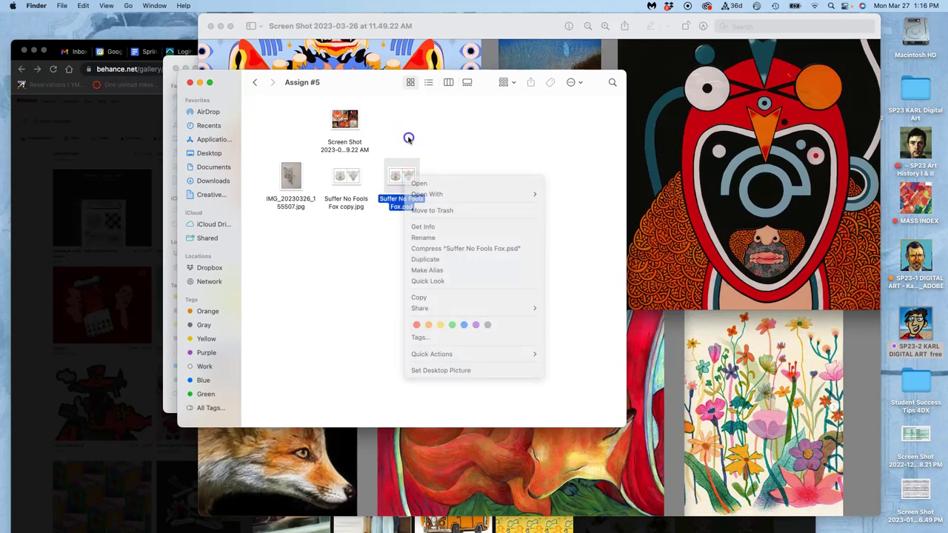
# - Close the ten reference, Canvas and Slides tabs and load photopea.com in a new tab
pyautogui.click(76, 45)
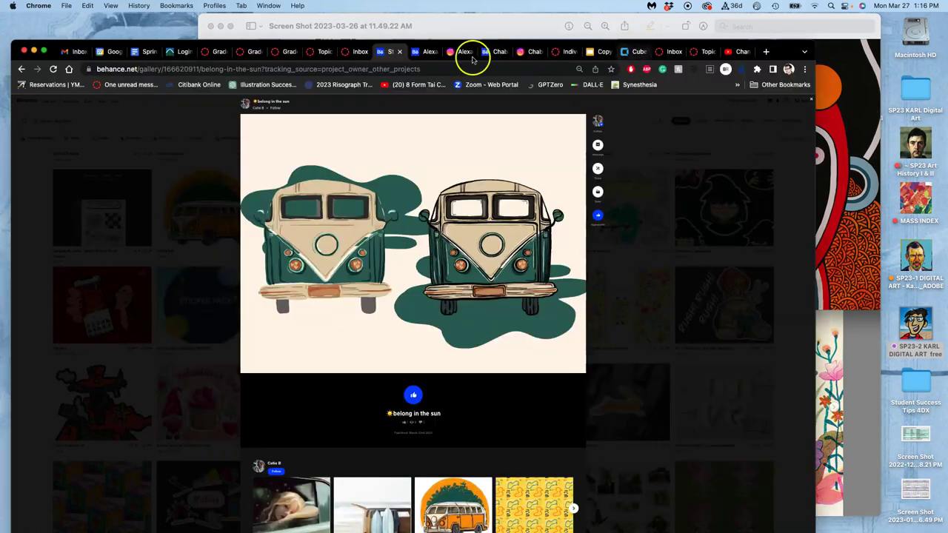
pyautogui.click(399, 51)
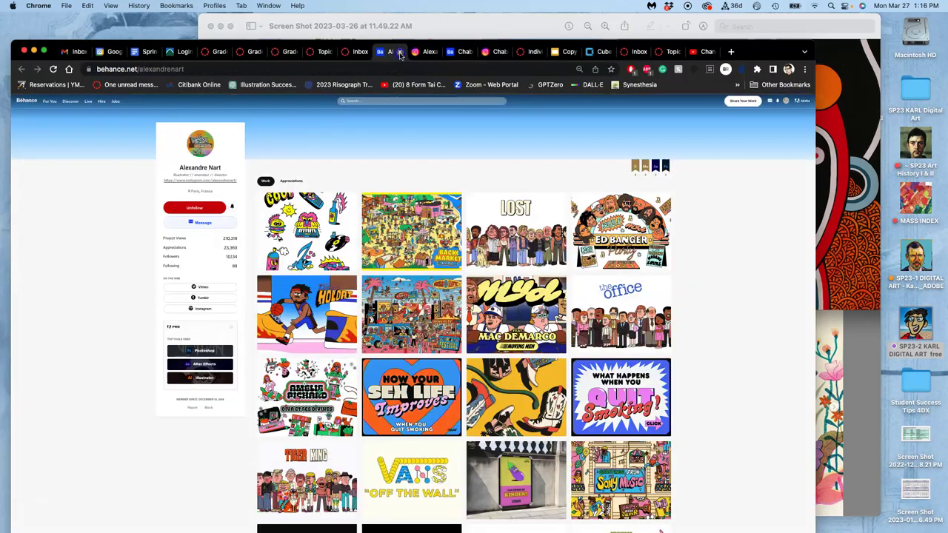
pyautogui.click(399, 52)
pyautogui.click(399, 52)
pyautogui.click(400, 52)
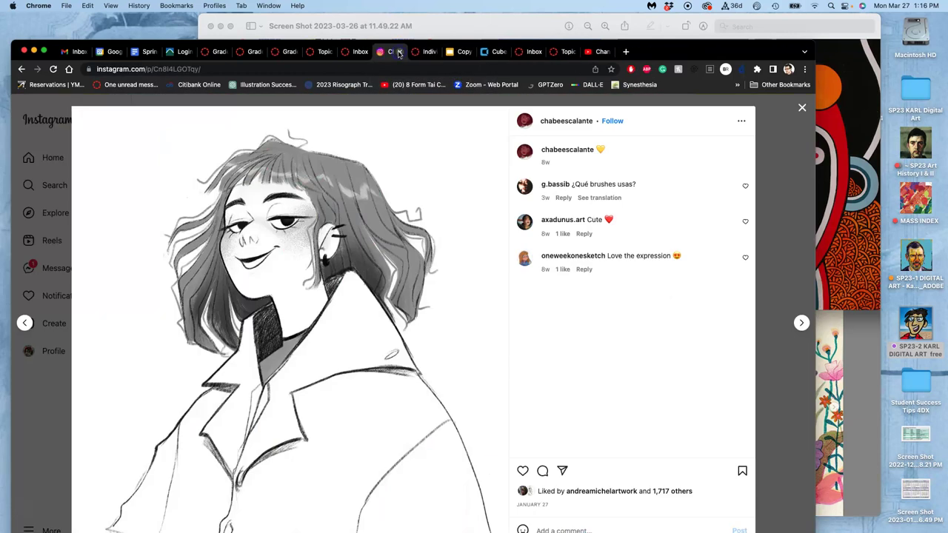
pyautogui.click(400, 52)
pyautogui.click(399, 52)
pyautogui.click(399, 52)
pyautogui.click(399, 52)
pyautogui.click(399, 51)
pyautogui.click(400, 52)
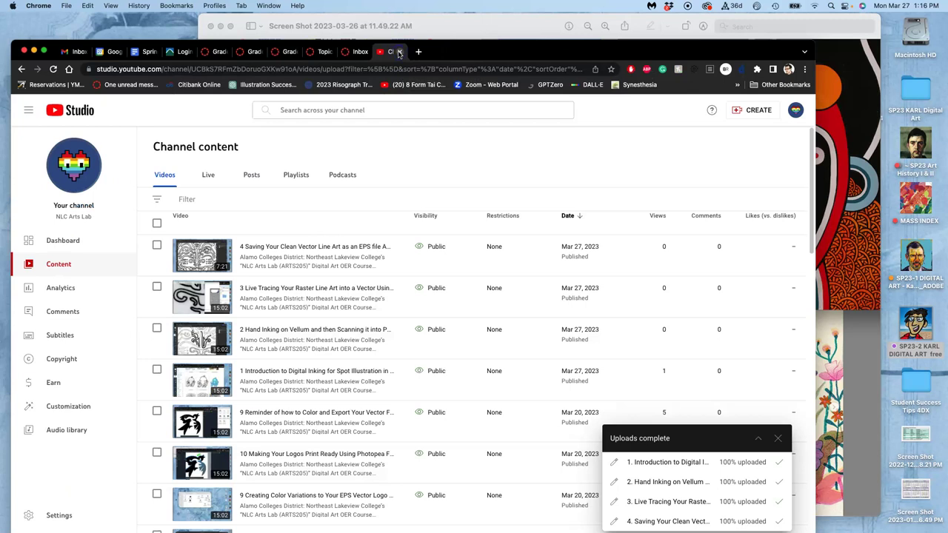
pyautogui.click(419, 52)
pyautogui.write('photopea.com')
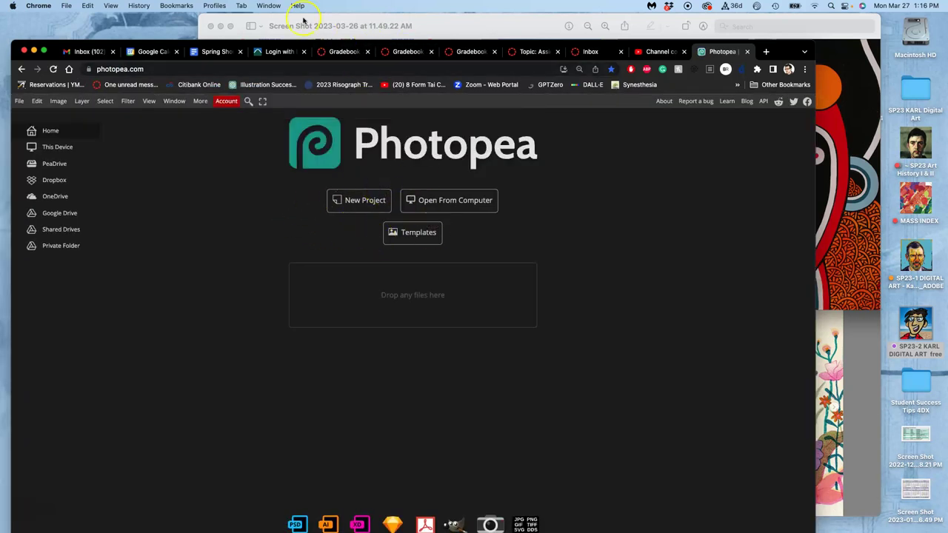
# - Close the screenshot viewer and drag Suffer No Fools Fox.psd from Assign #5 into Photopea
pyautogui.click(300, 22)
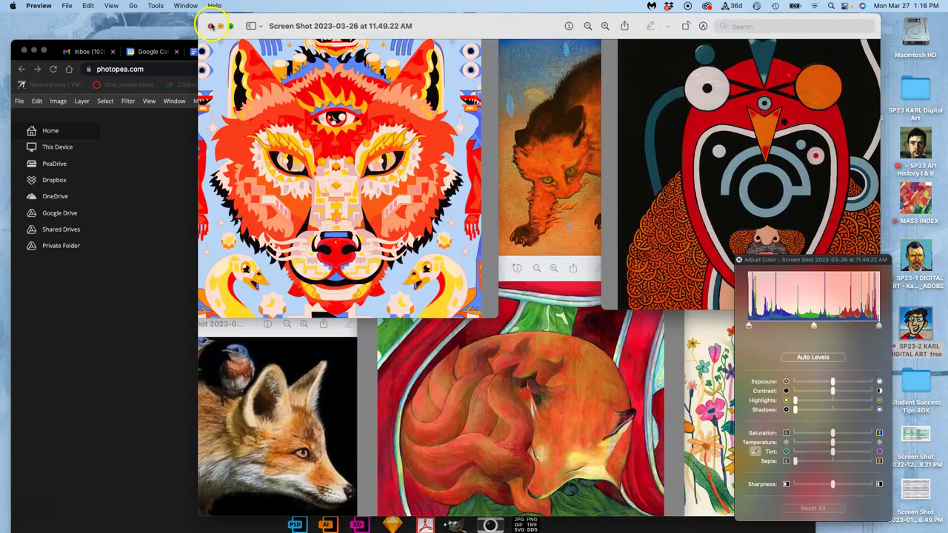
pyautogui.click(210, 26)
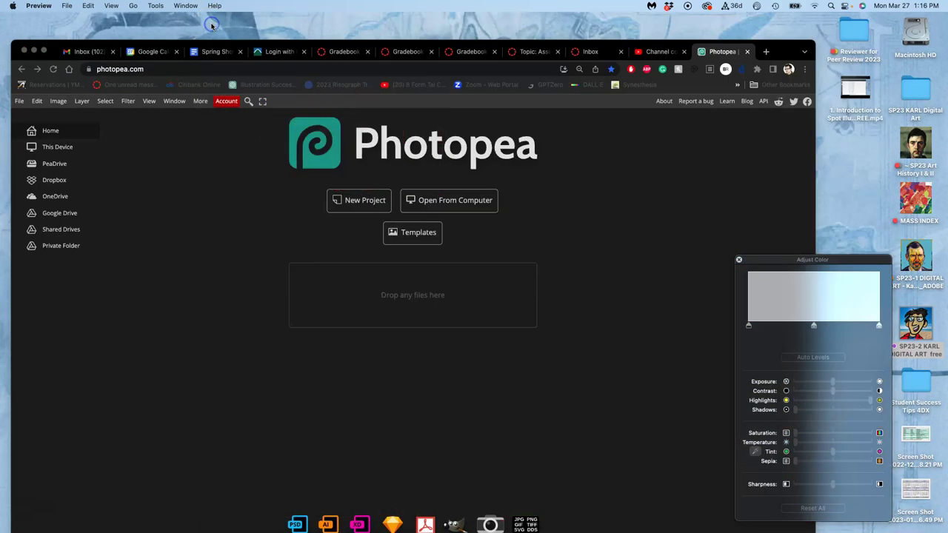
pyautogui.hotkey('ctrl', 'Up')
pyautogui.click(438, 50)
pyautogui.moveTo(345, 70); pyautogui.dragTo(685, 112)
pyautogui.moveTo(731, 208); pyautogui.dragTo(442, 304)
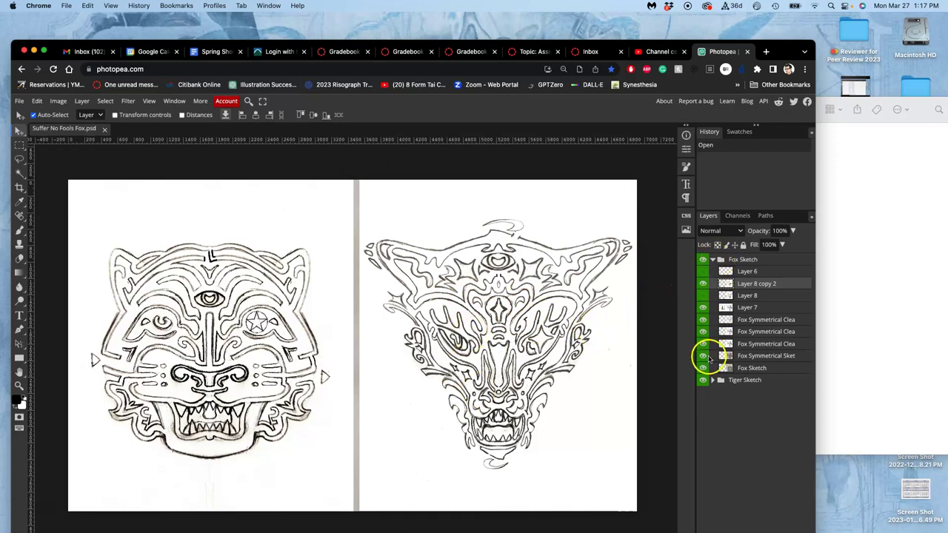
# - Hide the Tiger Sketch group and Layer 7, and toggle Layer 8 copy 2 off
pyautogui.click(703, 380)
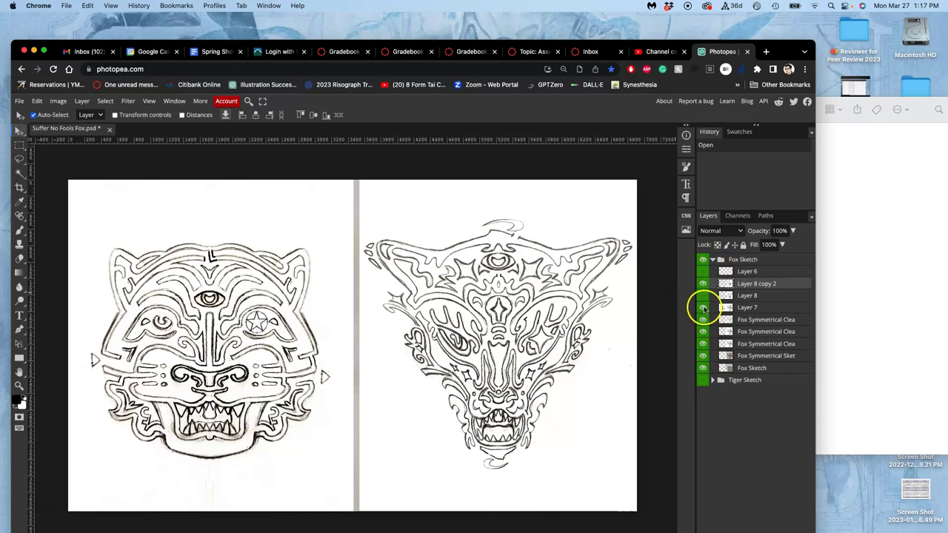
pyautogui.click(703, 308)
pyautogui.hscroll(5, 575, 290)
pyautogui.scroll(-2, 576, 290)
pyautogui.click(703, 284)
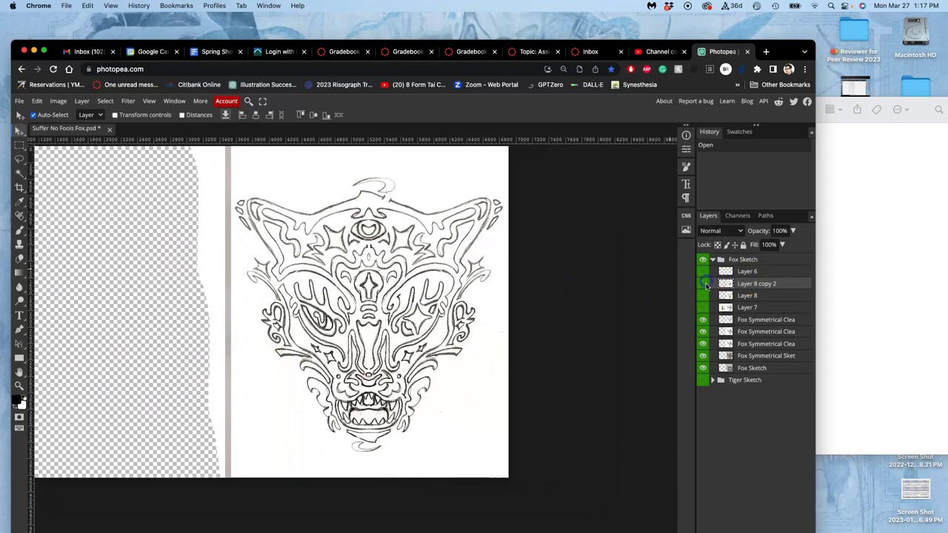
pyautogui.click(703, 285)
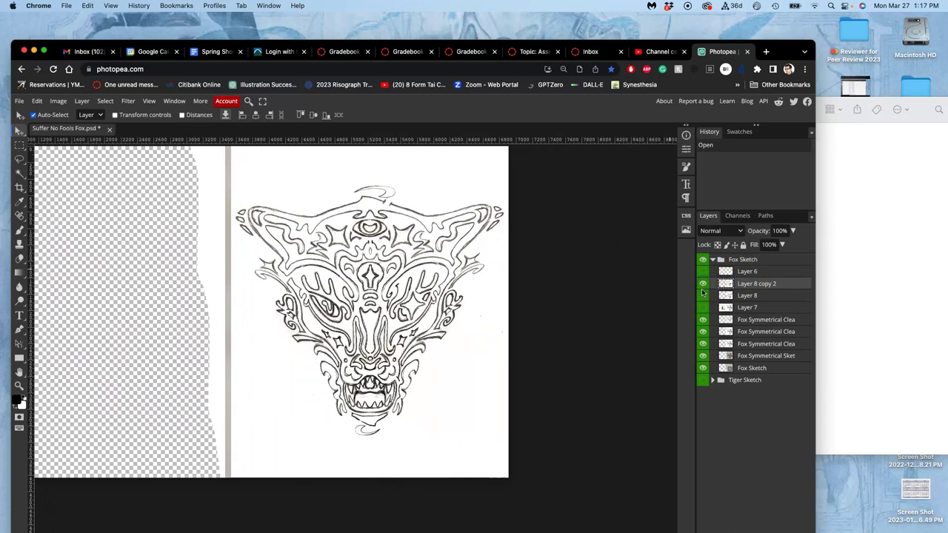
pyautogui.click(703, 285)
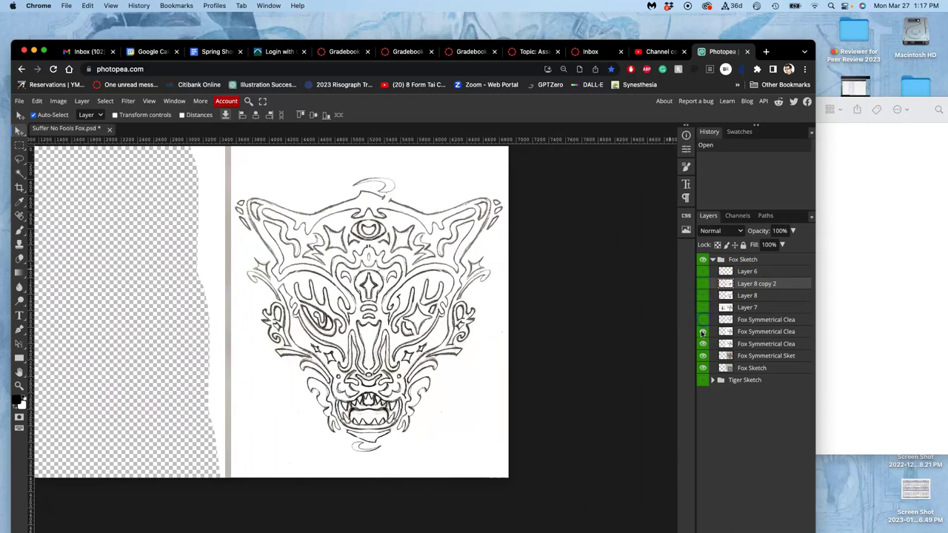
# - Toggle the clean Fox Symmetrical line layers and sketch layer on and off to compare them
pyautogui.click(703, 332)
pyautogui.click(703, 344)
pyautogui.click(703, 355)
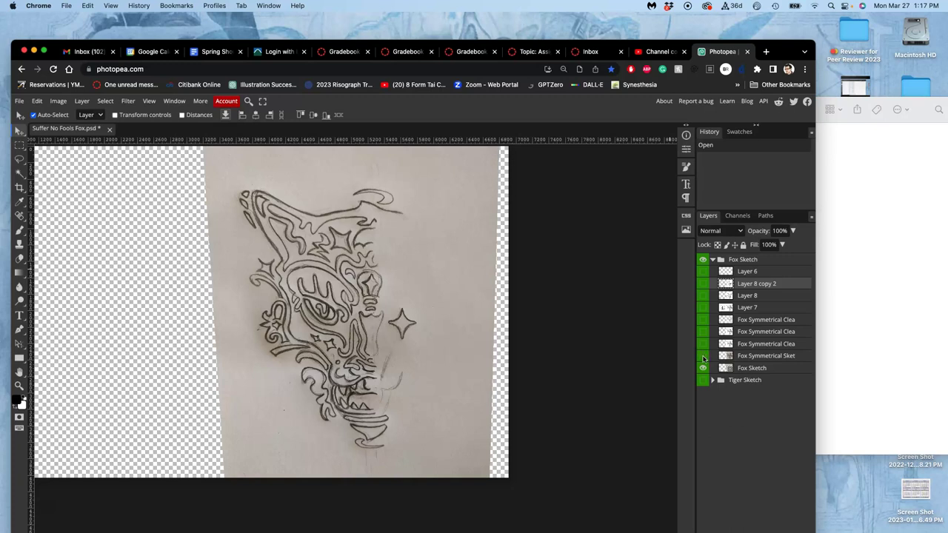
pyautogui.click(703, 356)
pyautogui.click(703, 344)
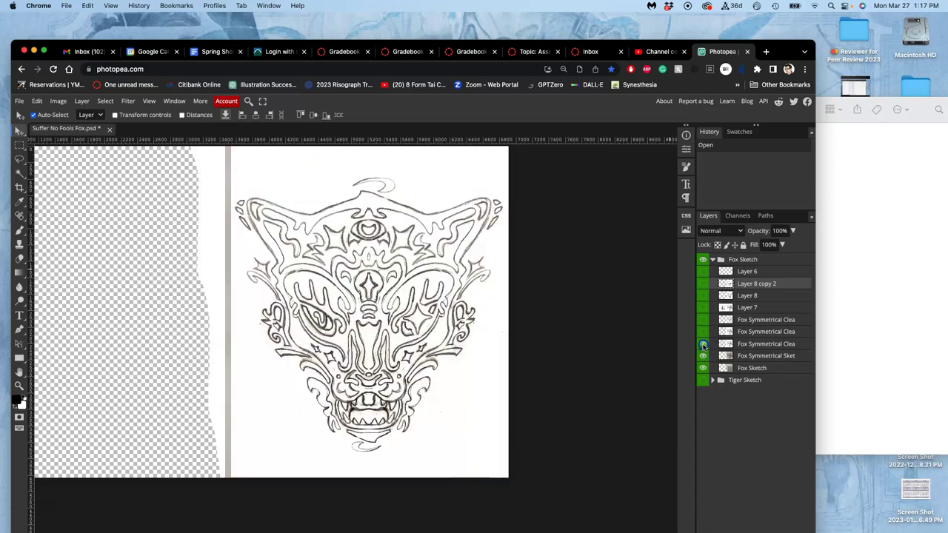
pyautogui.click(703, 333)
pyautogui.click(703, 333)
pyautogui.click(704, 344)
pyautogui.click(704, 345)
pyautogui.click(703, 332)
pyautogui.click(703, 333)
pyautogui.click(703, 333)
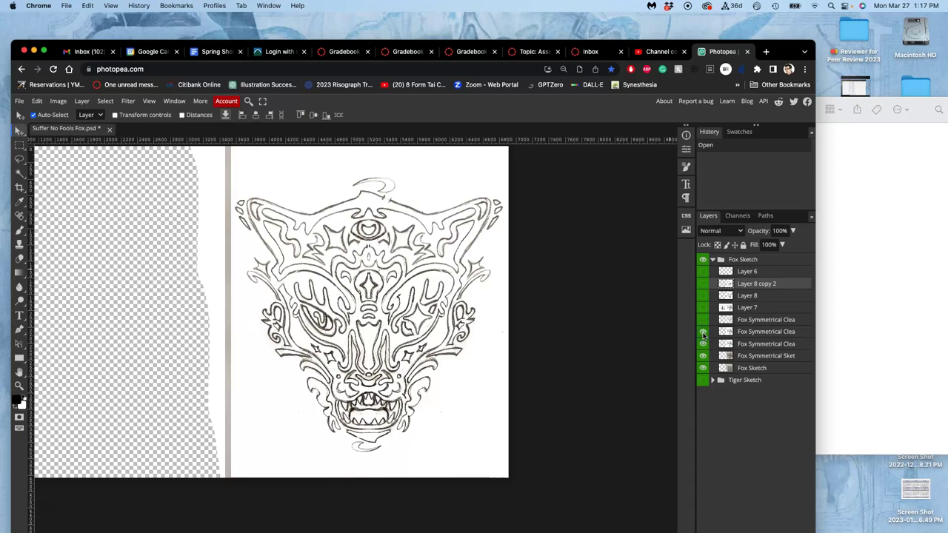
pyautogui.click(703, 333)
pyautogui.click(703, 333)
pyautogui.click(703, 332)
pyautogui.click(703, 333)
pyautogui.click(703, 333)
pyautogui.click(703, 333)
pyautogui.click(703, 333)
pyautogui.click(703, 333)
# - Show both remaining clean fox line layers, check Layer 7, and show Layer 8's sketch
pyautogui.moveTo(702, 332); pyautogui.dragTo(703, 324)
pyautogui.click(703, 308)
pyautogui.click(703, 309)
pyautogui.click(703, 297)
pyautogui.click(703, 298)
pyautogui.click(703, 297)
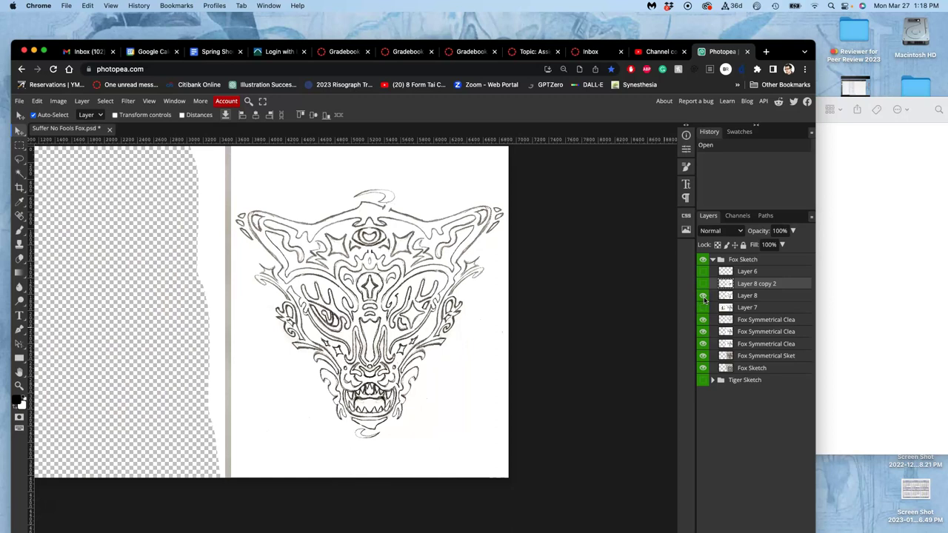
# - Compare Layer 8 copy 2's detail by toggling it, leaving it visible
pyautogui.click(703, 284)
pyautogui.click(703, 284)
pyautogui.click(703, 284)
pyautogui.click(703, 284)
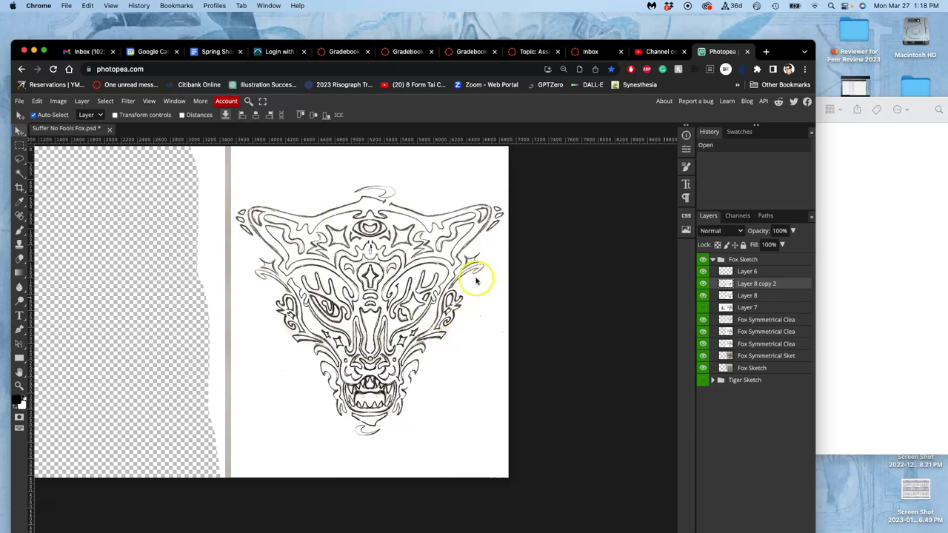
# - Open the SP23 Digital Art Assign 5 email in Gmail and download the fox work-in-progress attachment
pyautogui.click(103, 52)
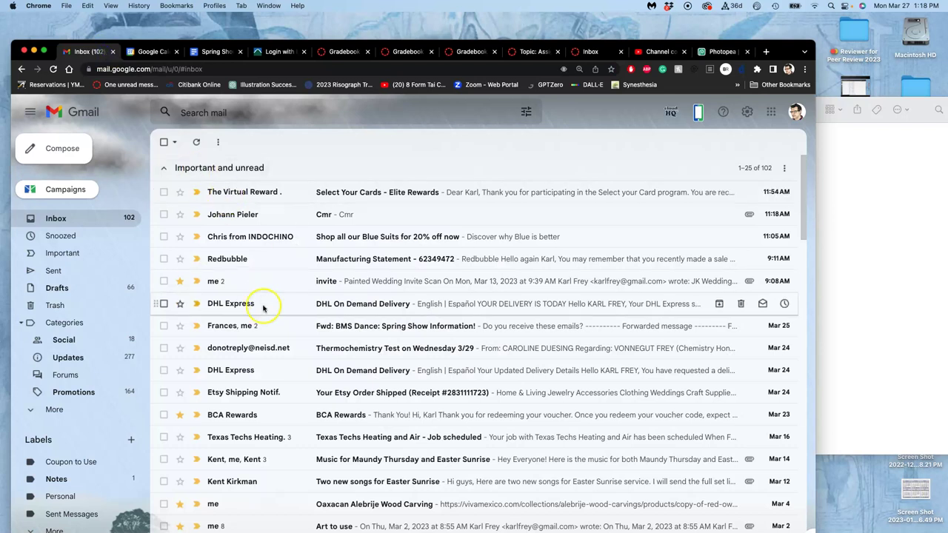
pyautogui.scroll(-10, 260, 304)
pyautogui.scroll(-1, 263, 309)
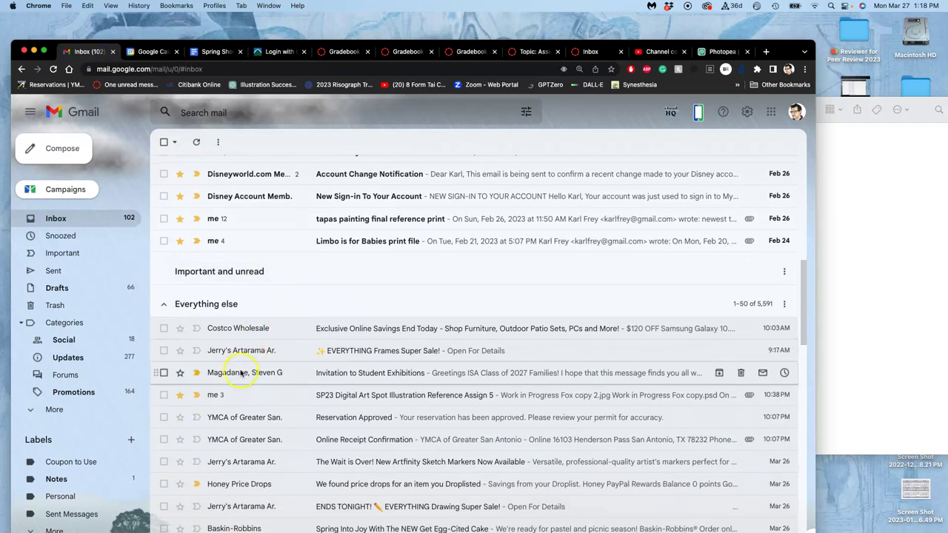
pyautogui.click(226, 395)
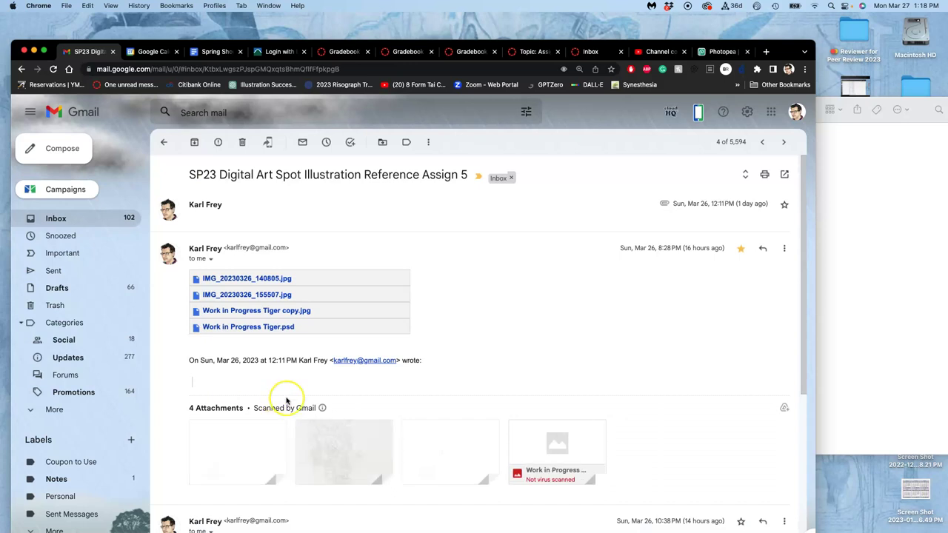
pyautogui.scroll(-5, 286, 397)
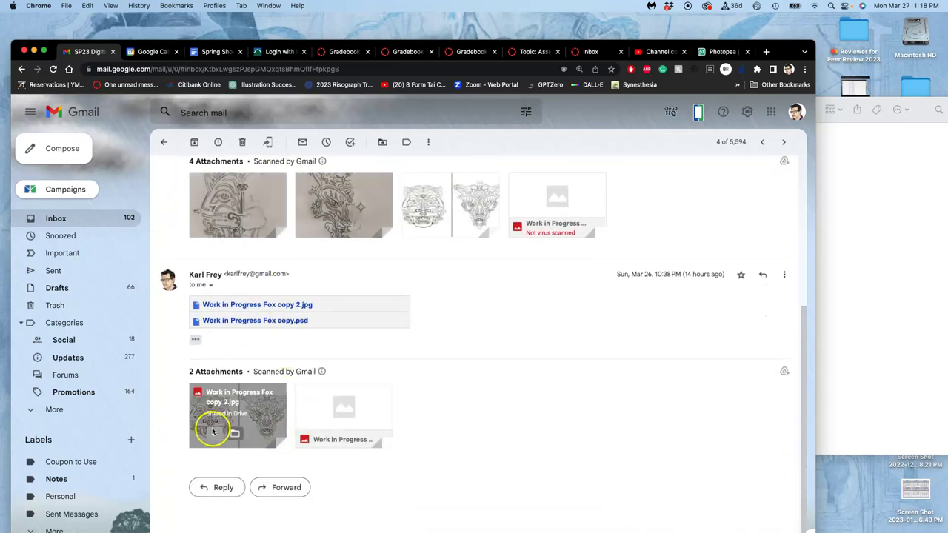
pyautogui.click(320, 433)
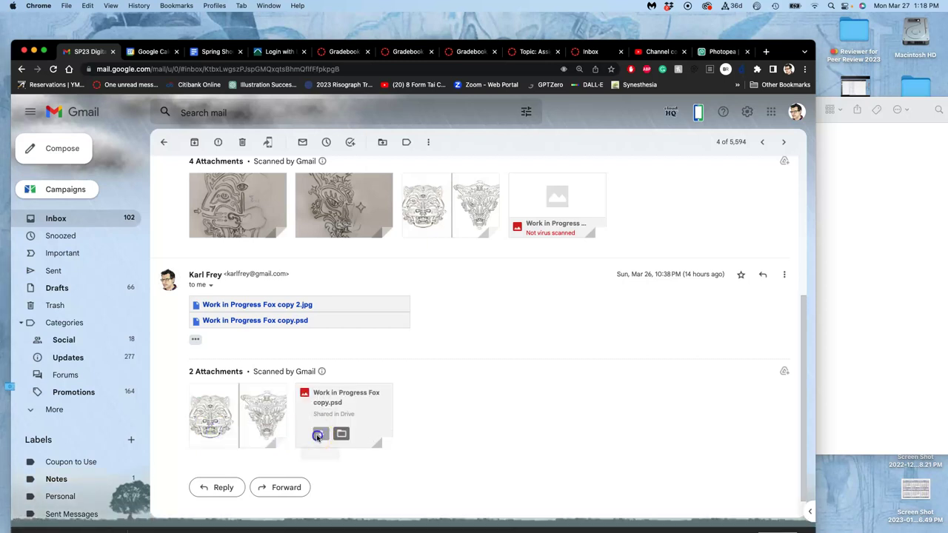
pyautogui.click(852, 259)
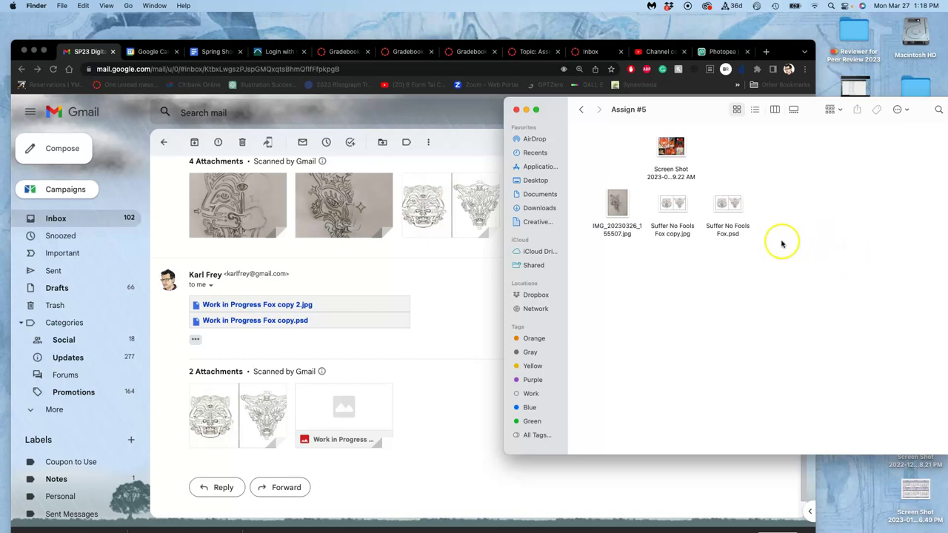
# - Drag Work in Progress Fox copy 2.jpg from the Downloads stack into the Assign #5 folder
pyautogui.moveTo(4, 392)
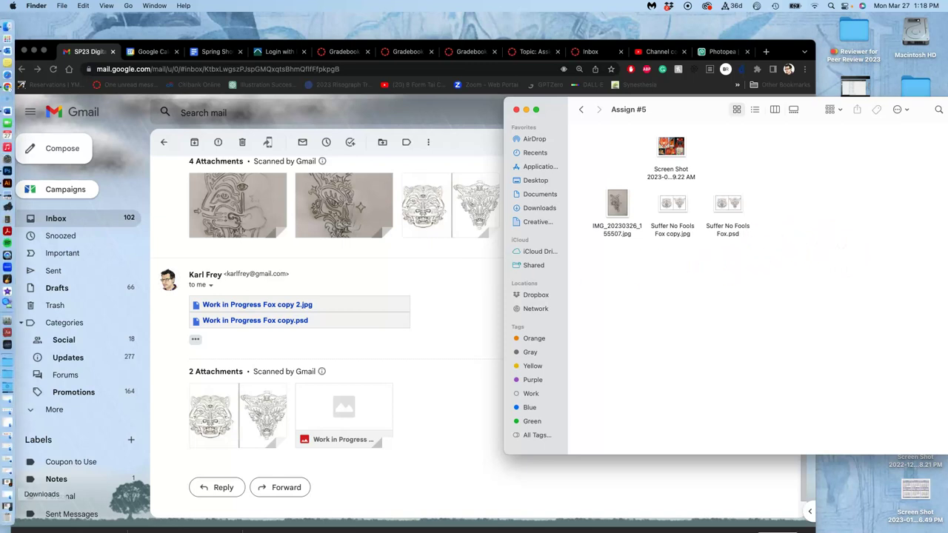
pyautogui.click(11, 391)
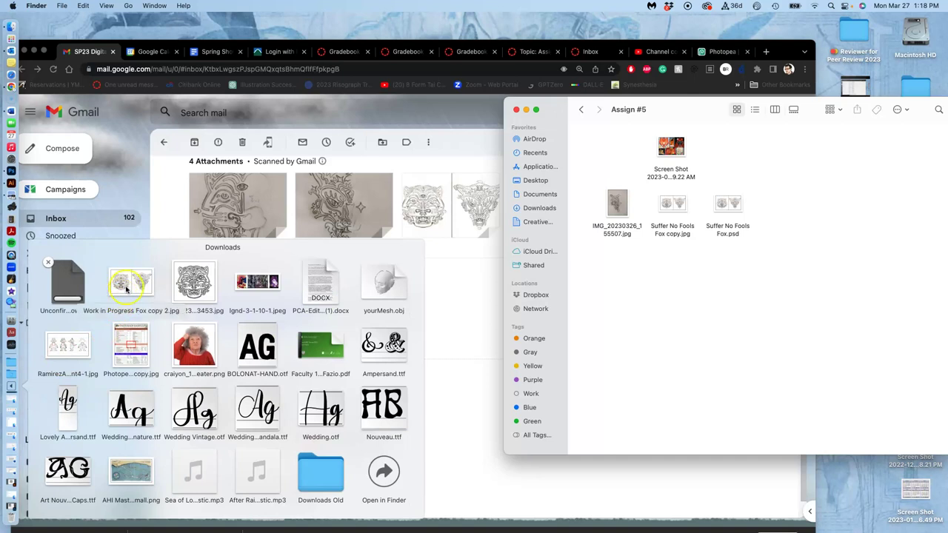
pyautogui.moveTo(126, 290); pyautogui.dragTo(613, 310)
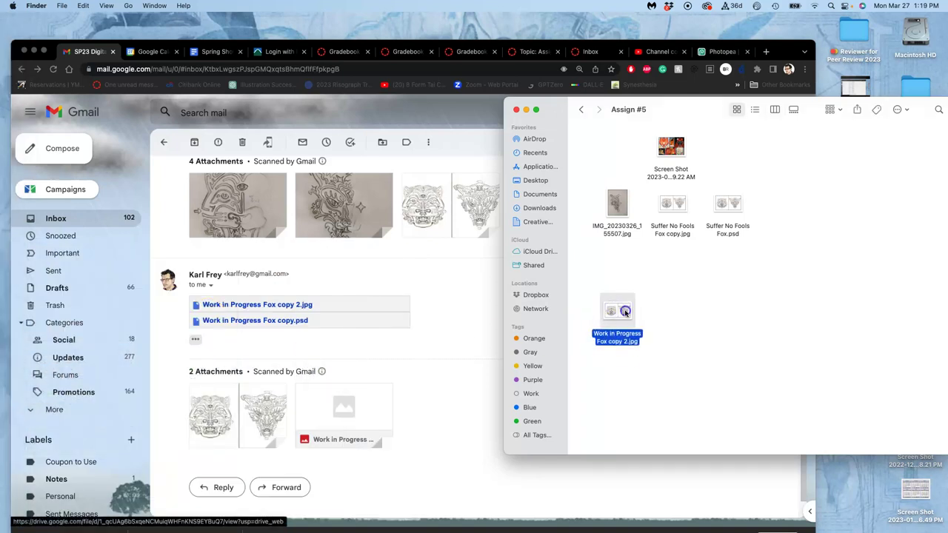
# - Open Work in Progress Fox copy 2.jpg in Preview and move its window aside
pyautogui.doubleClick(624, 312)
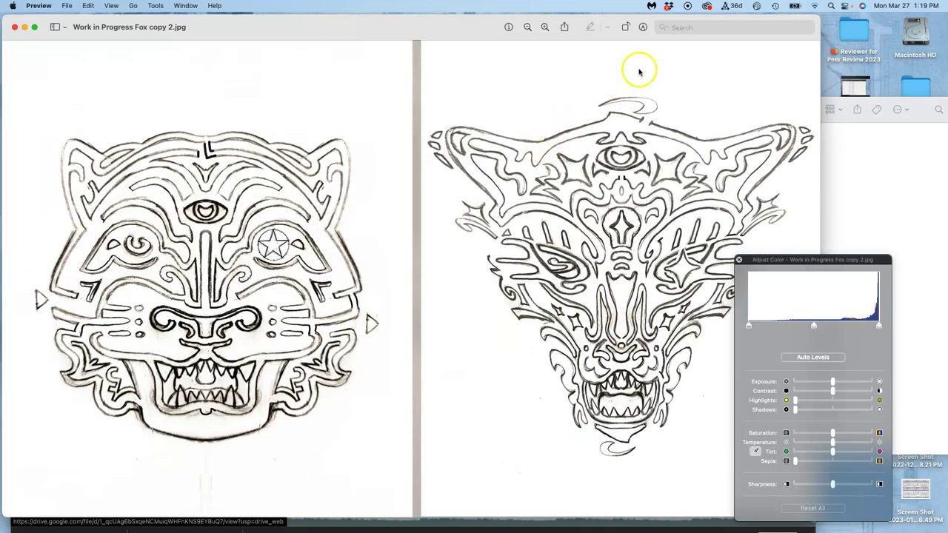
pyautogui.moveTo(634, 38); pyautogui.dragTo(185, 45)
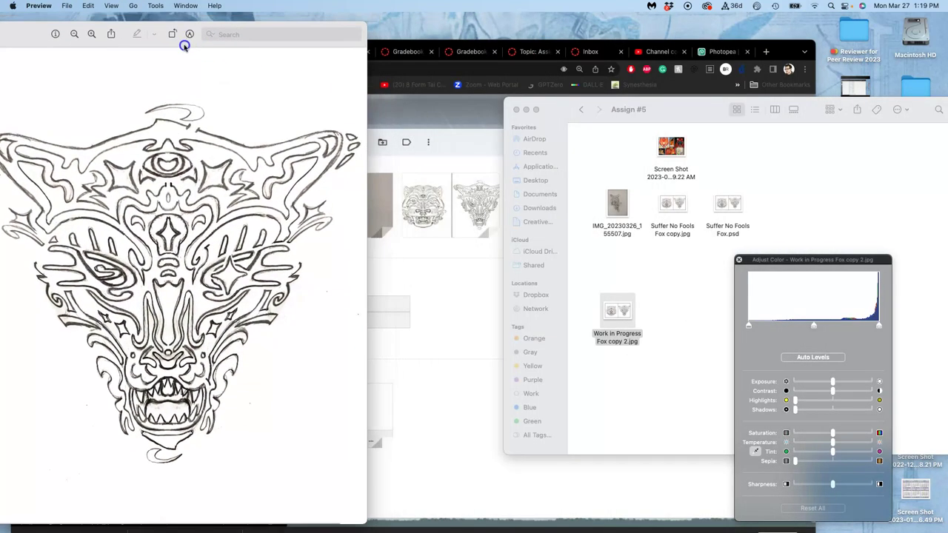
pyautogui.click(723, 51)
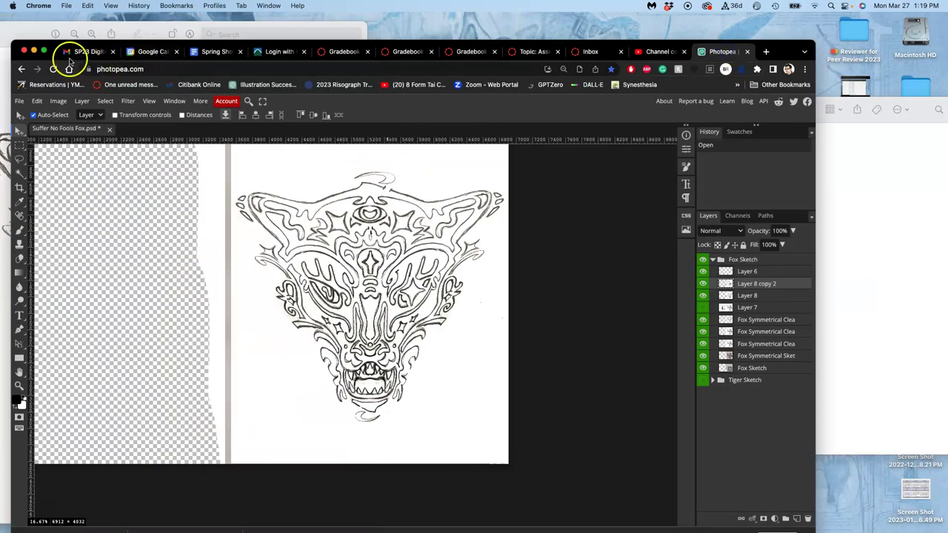
pyautogui.moveTo(66, 51); pyautogui.dragTo(140, 41)
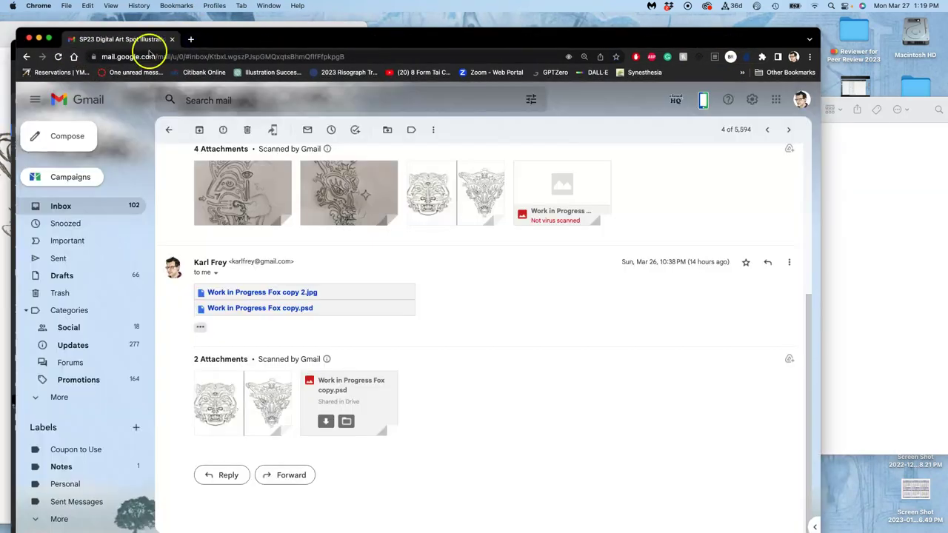
# - Close the Gmail window, move Chrome aside, and bring the Preview fox sketch forward
pyautogui.click(27, 38)
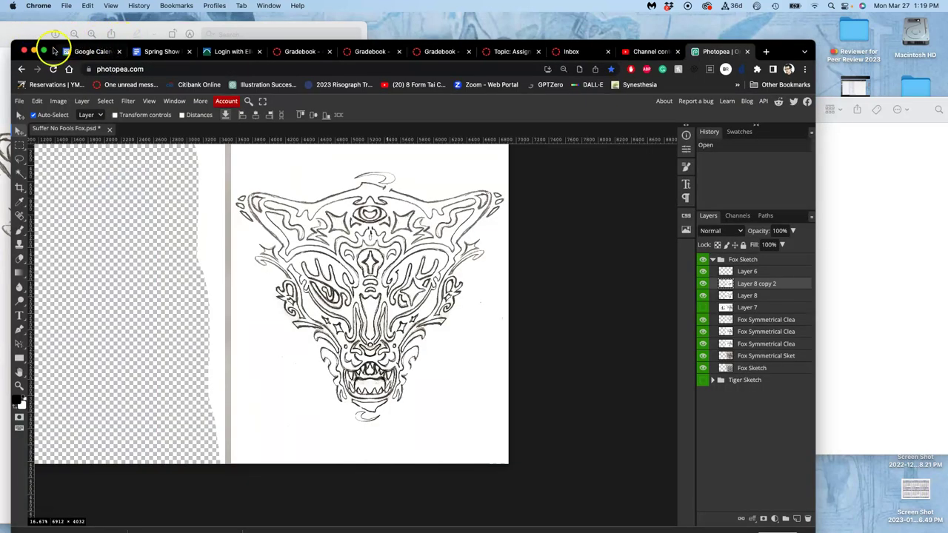
pyautogui.moveTo(53, 50)
pyautogui.mouseDown()
pyautogui.moveTo(265, 20)
pyautogui.moveTo(243, 31)
pyautogui.mouseUp()
pyautogui.click(145, 179)
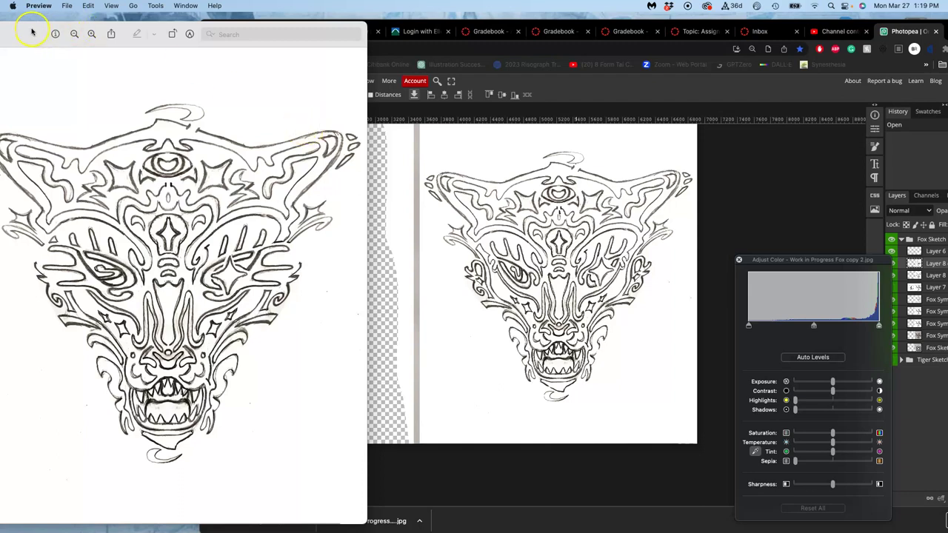
pyautogui.moveTo(32, 33); pyautogui.dragTo(77, 35)
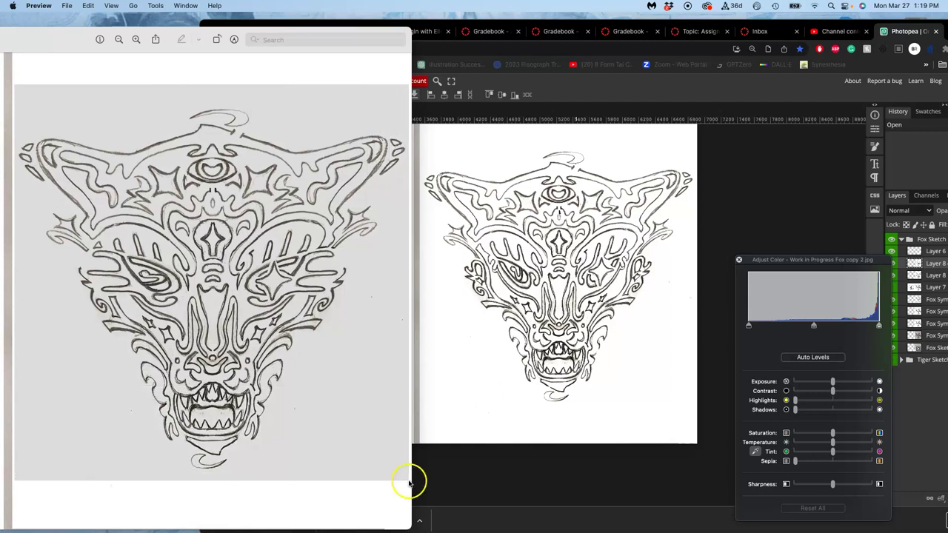
# - Place the fox screenshot in the document and scale it to cover the existing fox sketch
pyautogui.moveTo(409, 484); pyautogui.dragTo(409, 484)
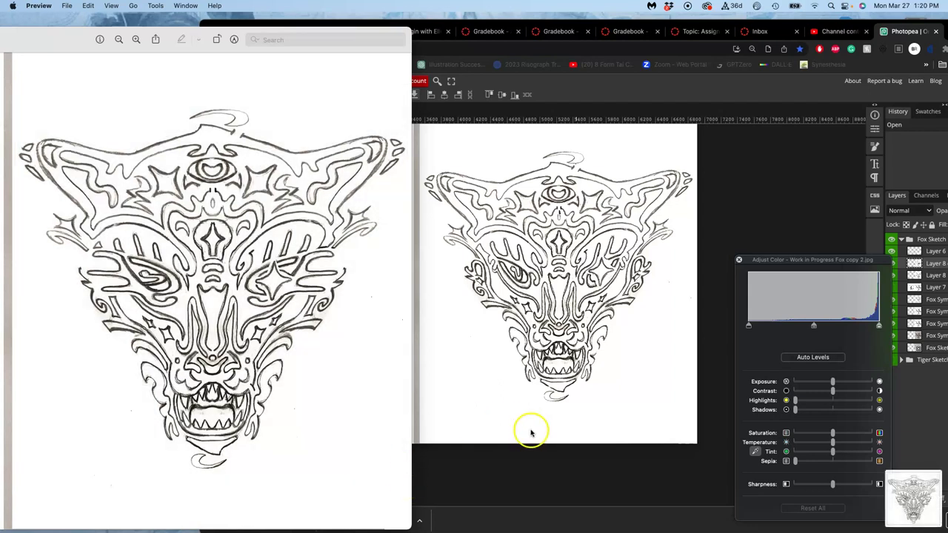
pyautogui.moveTo(901, 498); pyautogui.dragTo(537, 315)
pyautogui.moveTo(440, 257); pyautogui.dragTo(531, 215)
pyautogui.scroll(2, 530, 215)
pyautogui.moveTo(510, 250); pyautogui.dragTo(440, 164)
pyautogui.moveTo(471, 214); pyautogui.dragTo(699, 476)
pyautogui.scroll(-1, 699, 483)
pyautogui.moveTo(641, 403); pyautogui.dragTo(642, 412)
pyautogui.moveTo(682, 290); pyautogui.dragTo(679, 291)
pyautogui.click(645, 297)
pyautogui.press('Return')
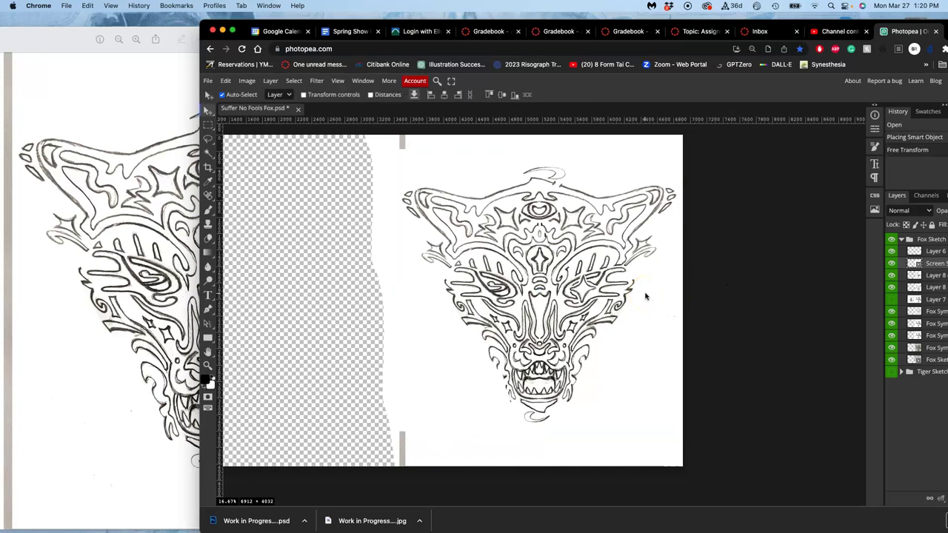
# - Close the Preview window and move the Photopea browser window to the left
pyautogui.click(68, 65)
pyautogui.moveTo(107, 46); pyautogui.dragTo(305, 70)
pyautogui.moveTo(159, 69); pyautogui.dragTo(391, 68)
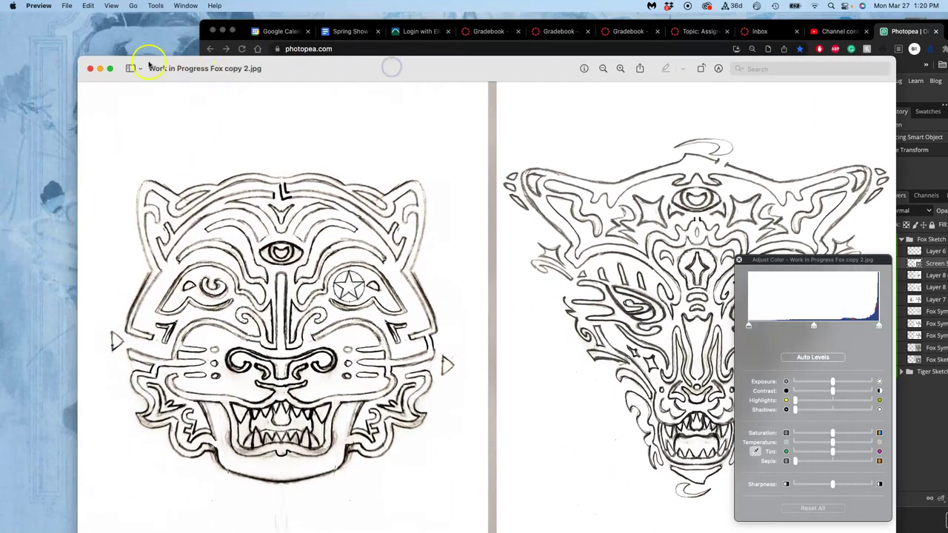
pyautogui.click(90, 69)
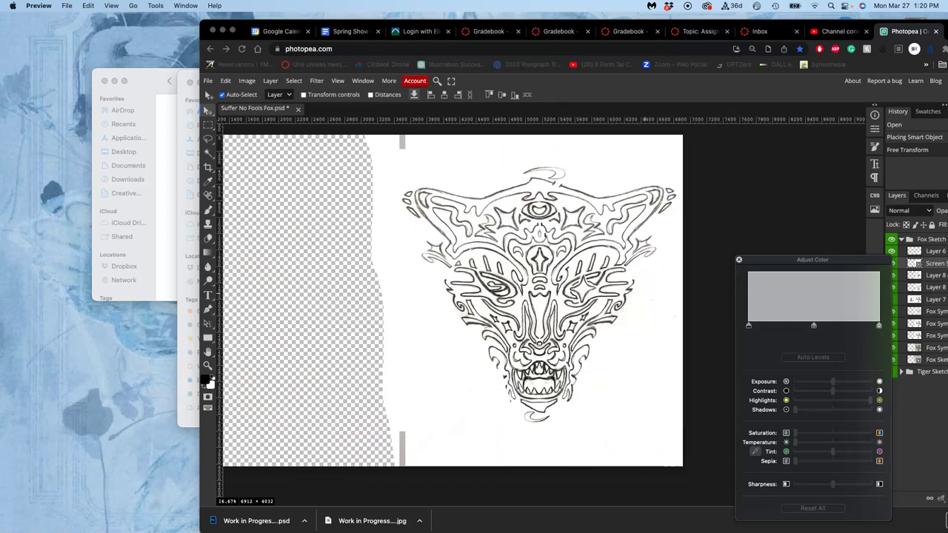
pyautogui.moveTo(239, 25); pyautogui.dragTo(39, 9)
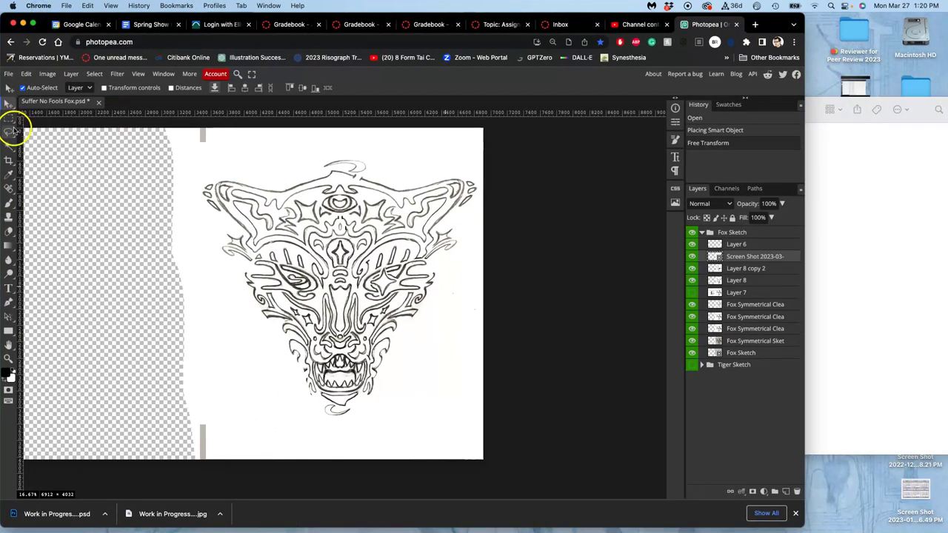
# - Crop the canvas to 3506 × 3620 px by pulling in the left, top and bottom edges
pyautogui.click(9, 160)
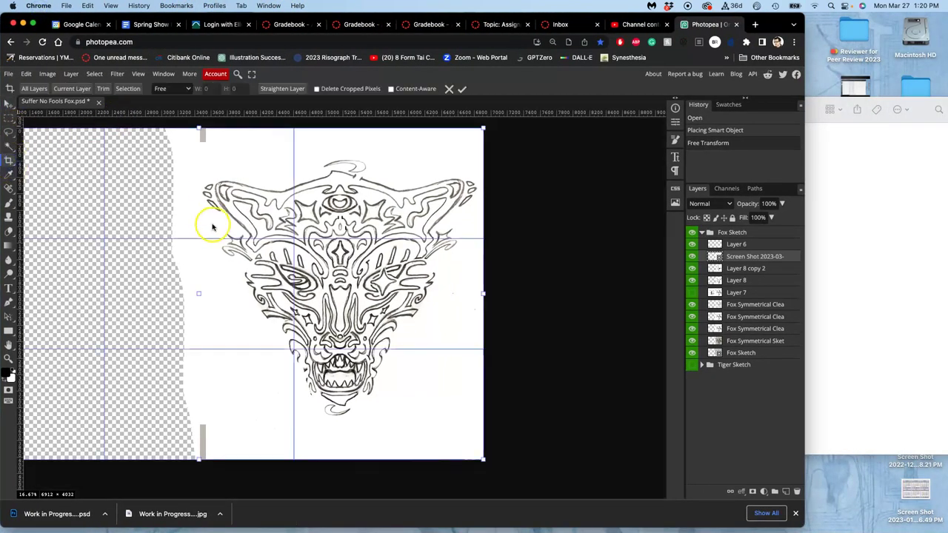
pyautogui.hscroll(-6, 186, 260)
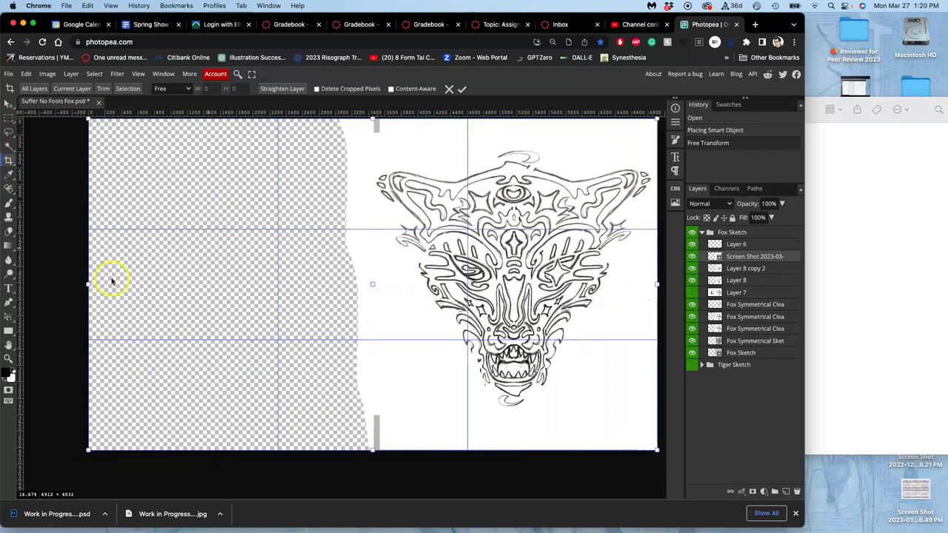
pyautogui.moveTo(87, 285); pyautogui.dragTo(369, 310)
pyautogui.hscroll(4, 386, 281)
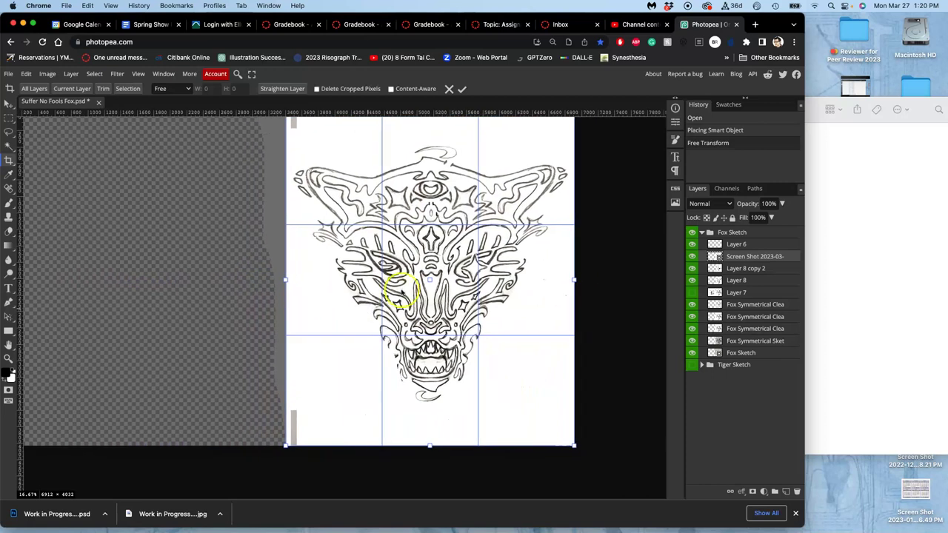
pyautogui.moveTo(415, 141); pyautogui.dragTo(415, 155)
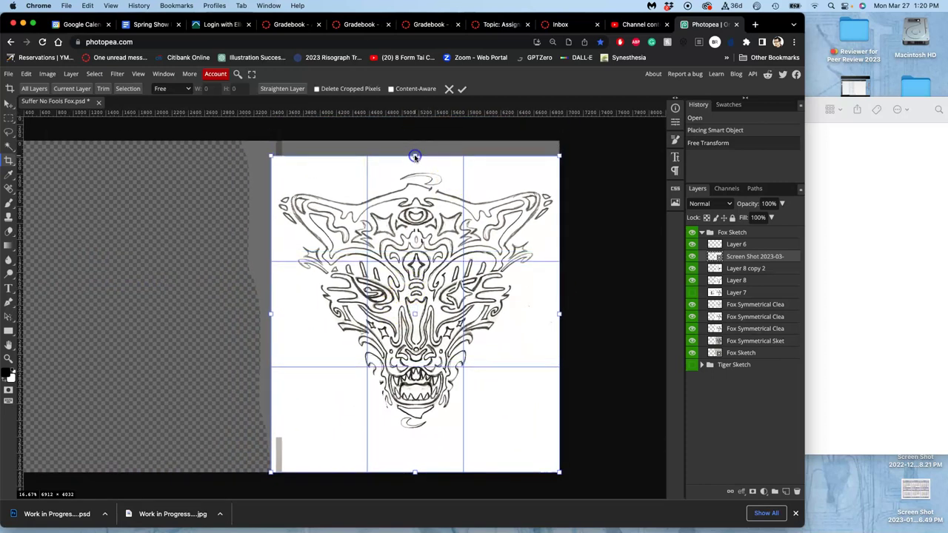
pyautogui.moveTo(415, 474); pyautogui.dragTo(415, 438)
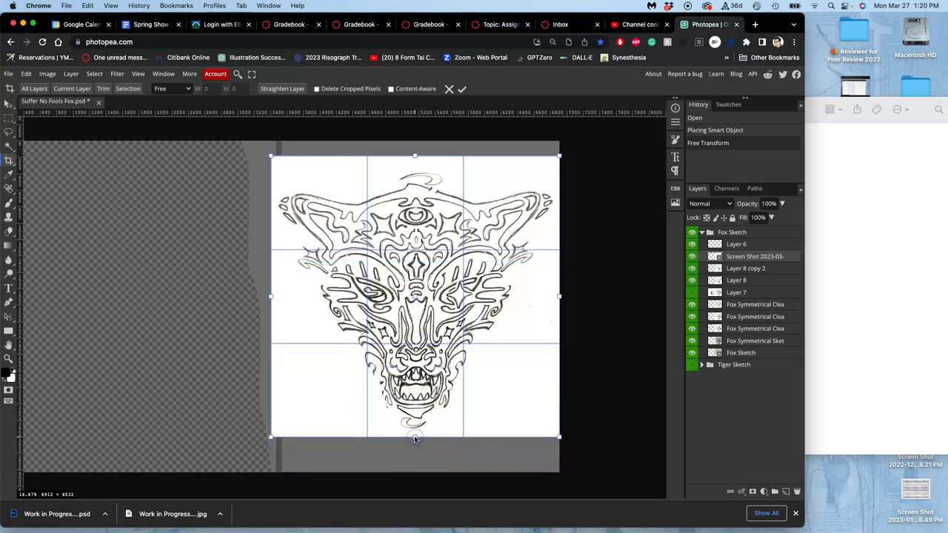
pyautogui.press('Return')
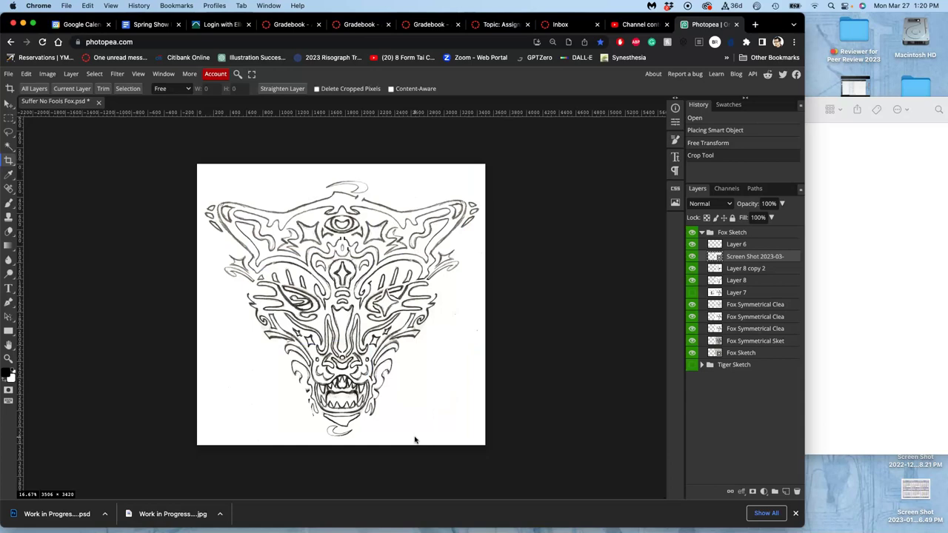
# - Zoom in to inspect the fox's line quality, then delete the Tiger Sketch group
pyautogui.press('super+equal')
pyautogui.press('super+equal')
pyautogui.press('super+equal')
pyautogui.press('super+equal')
pyautogui.press('super+equal')
pyautogui.press('super+equal')
pyautogui.press('super+equal')
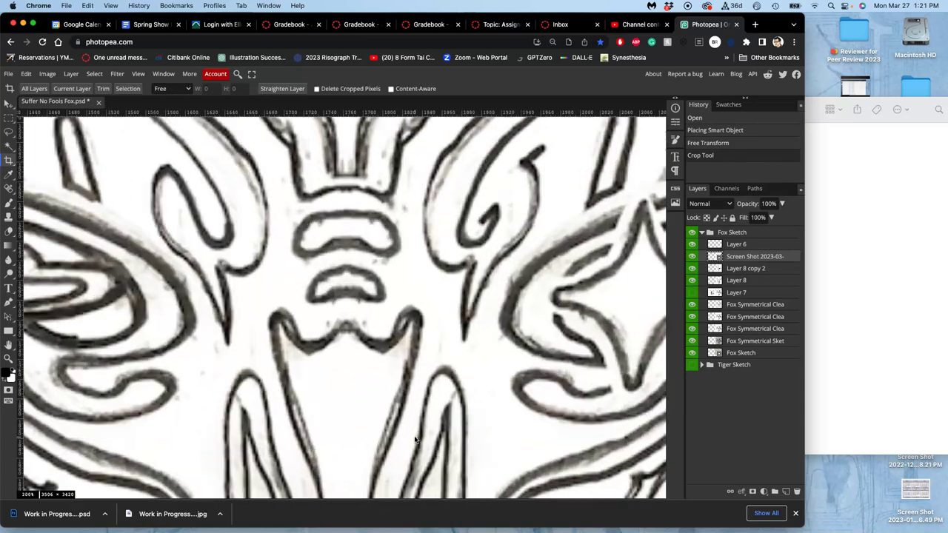
pyautogui.press('super+equal')
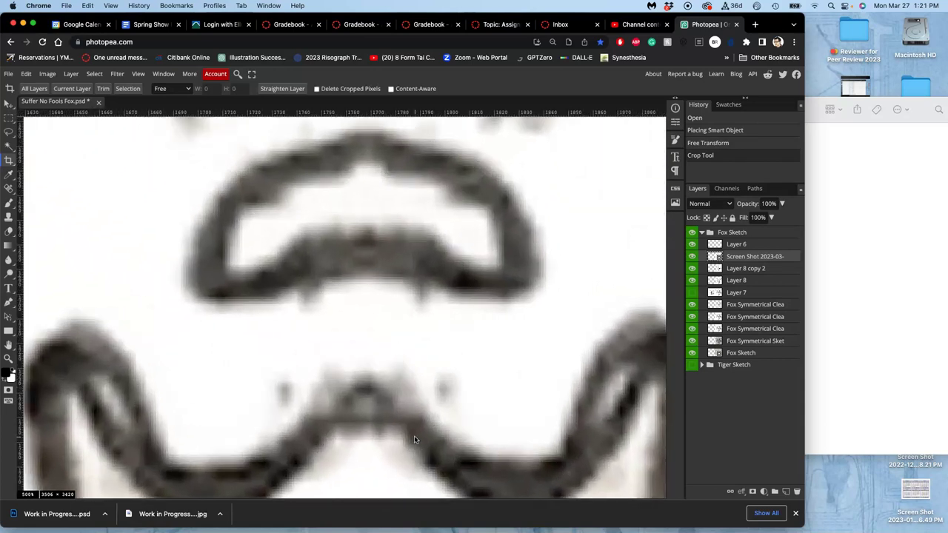
pyautogui.press('super+minus')
pyautogui.press('super+minus')
pyautogui.press('super+minus')
pyautogui.press('super+minus')
pyautogui.press('super+minus')
pyautogui.press('super+minus')
pyautogui.press('super+minus')
pyautogui.press('super+minus')
pyautogui.press('super+minus')
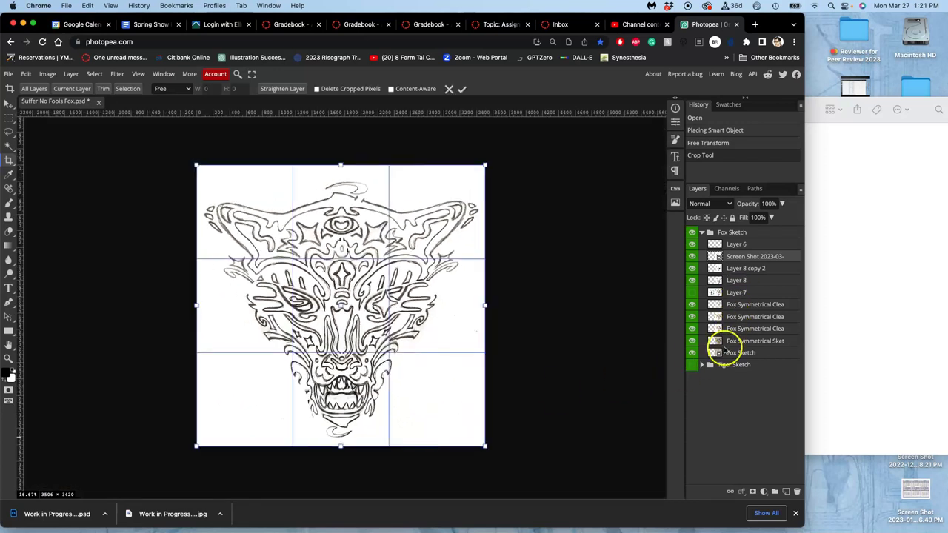
pyautogui.moveTo(728, 366)
pyautogui.mouseDown()
pyautogui.moveTo(777, 460)
pyautogui.moveTo(763, 478)
pyautogui.moveTo(797, 492)
pyautogui.mouseUp()
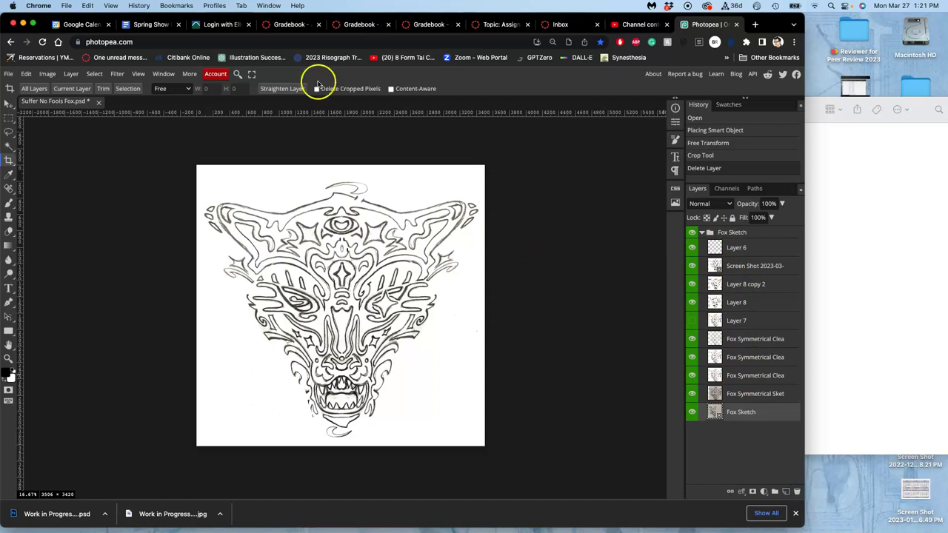
# - Flatten the image into one Background layer with Layer > Flatten Image, then close Chrome's download bar
pyautogui.click(71, 74)
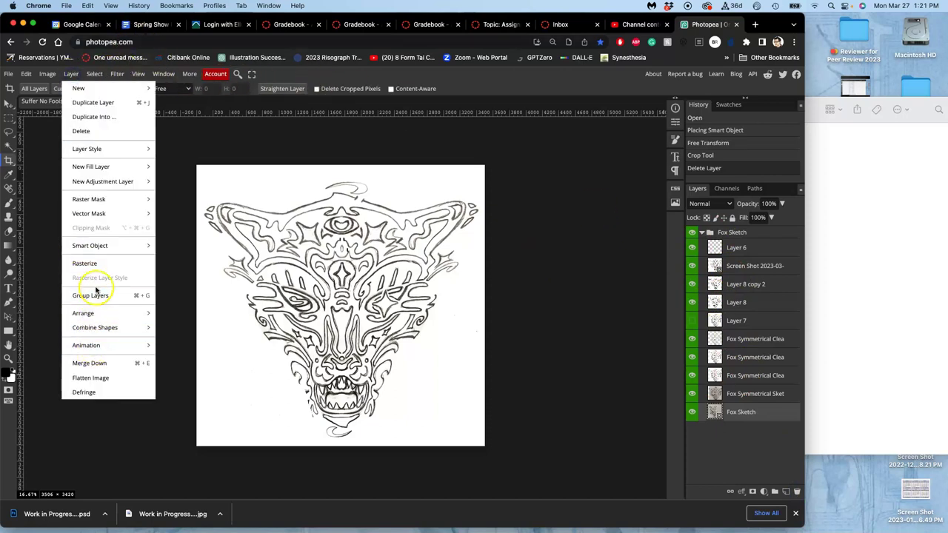
pyautogui.click(100, 378)
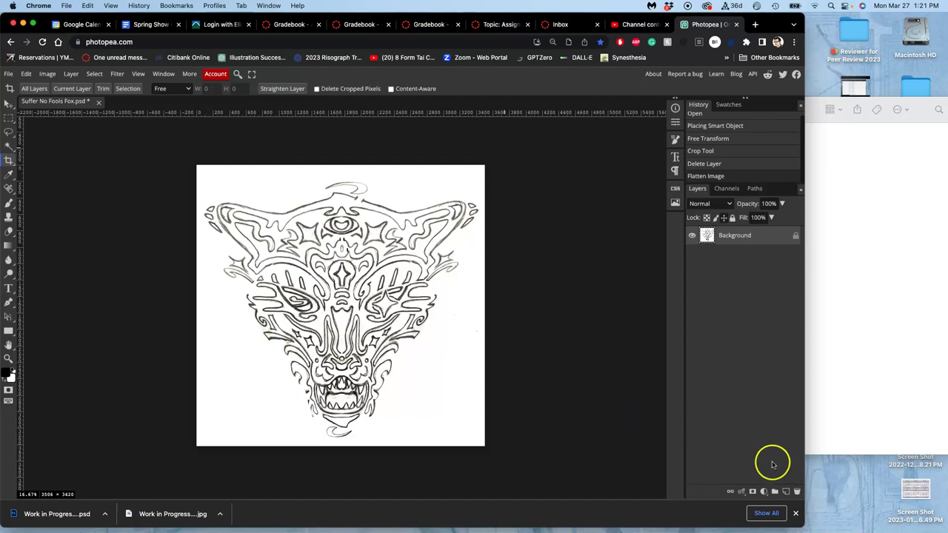
pyautogui.click(797, 515)
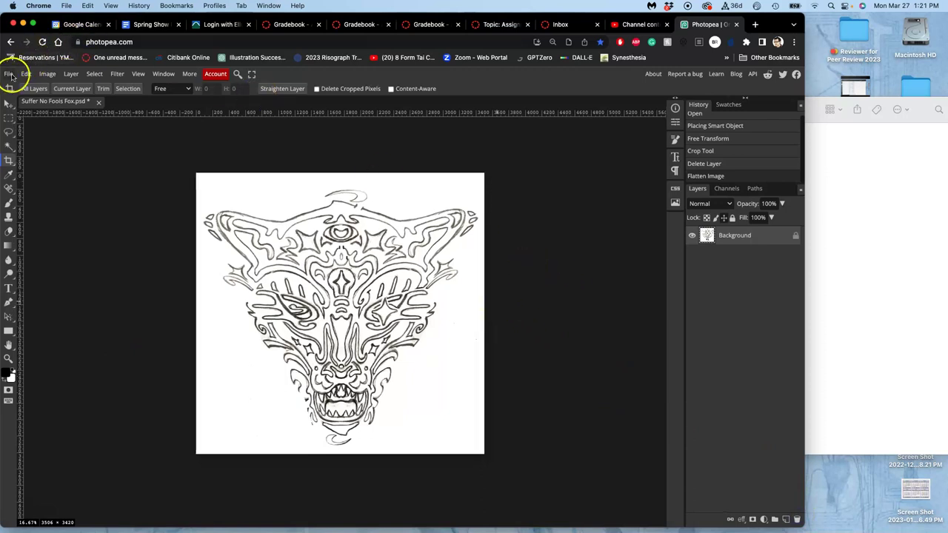
# - Save the flattened fox as the Assignment 5 Line Art PSD on the Desktop
pyautogui.click(9, 74)
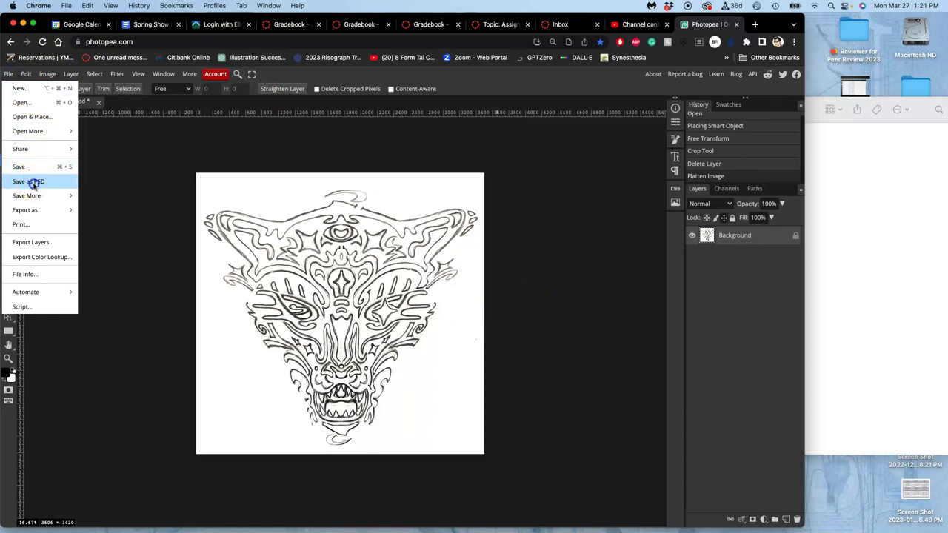
pyautogui.click(34, 181)
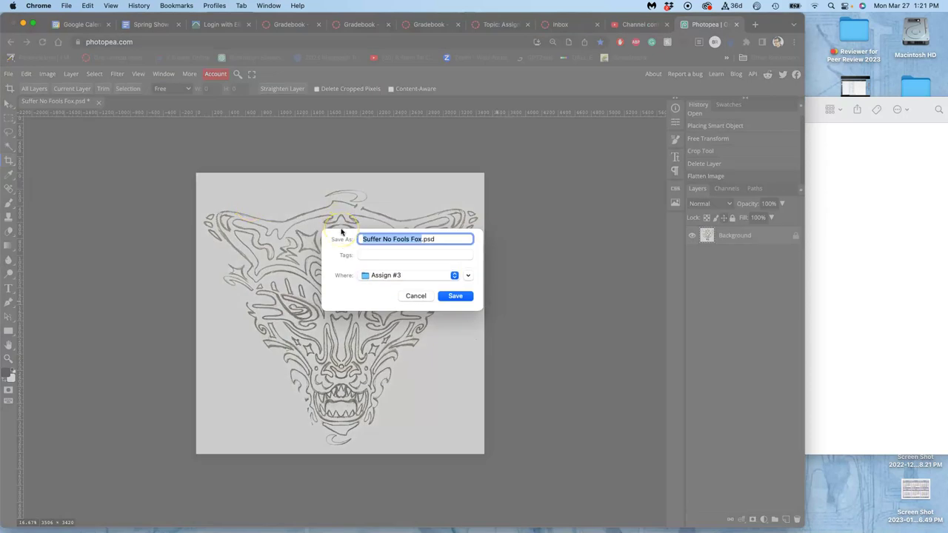
pyautogui.write('SR')
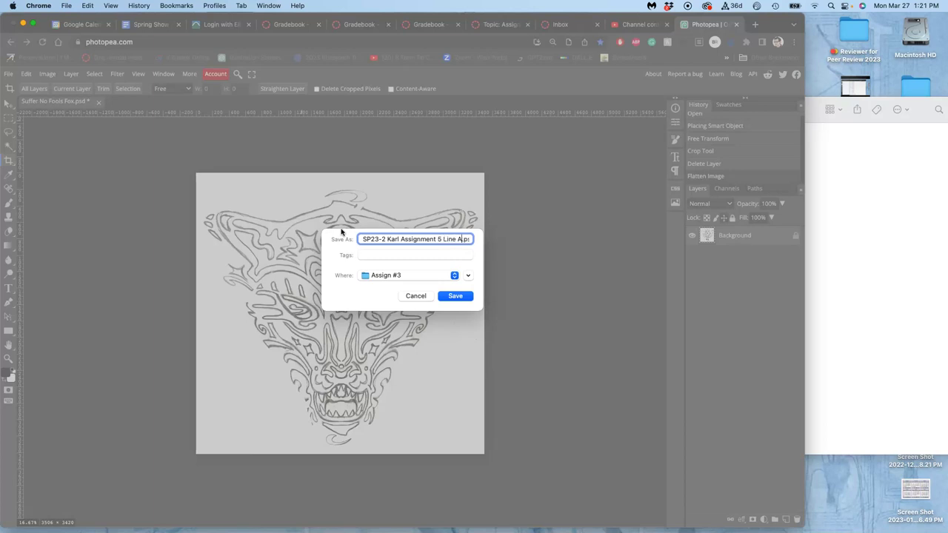
pyautogui.click(363, 240)
pyautogui.click(455, 298)
# - Tag the new PSD file on the desktop green
pyautogui.press('F11')
pyautogui.rightClick(861, 172)
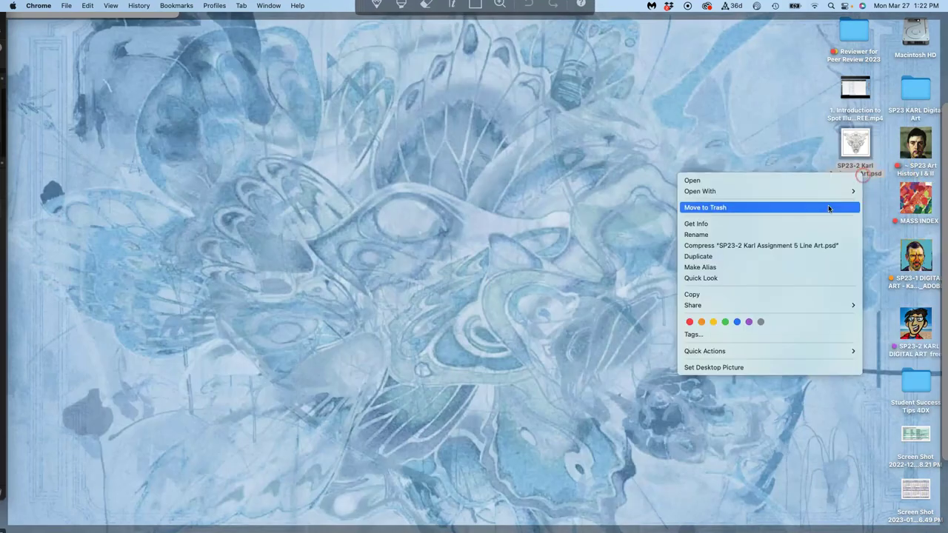
pyautogui.click(726, 321)
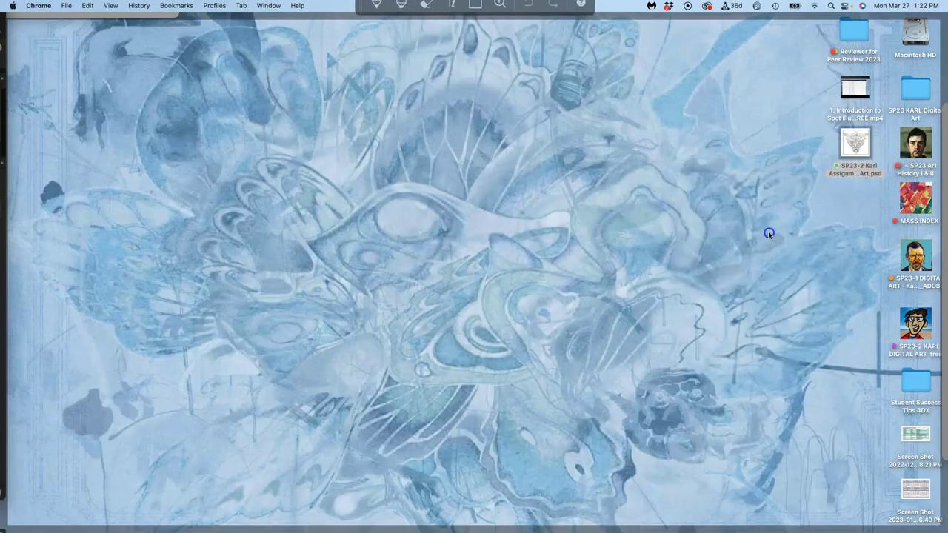
# - In Image Size, switch units to inches and set 350 DPI with resampling off
pyautogui.press('F11')
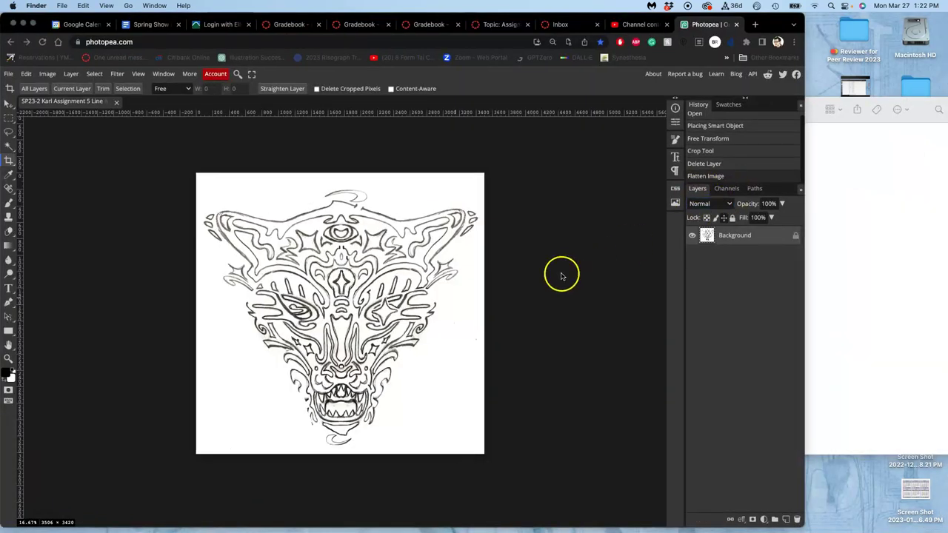
pyautogui.click(48, 77)
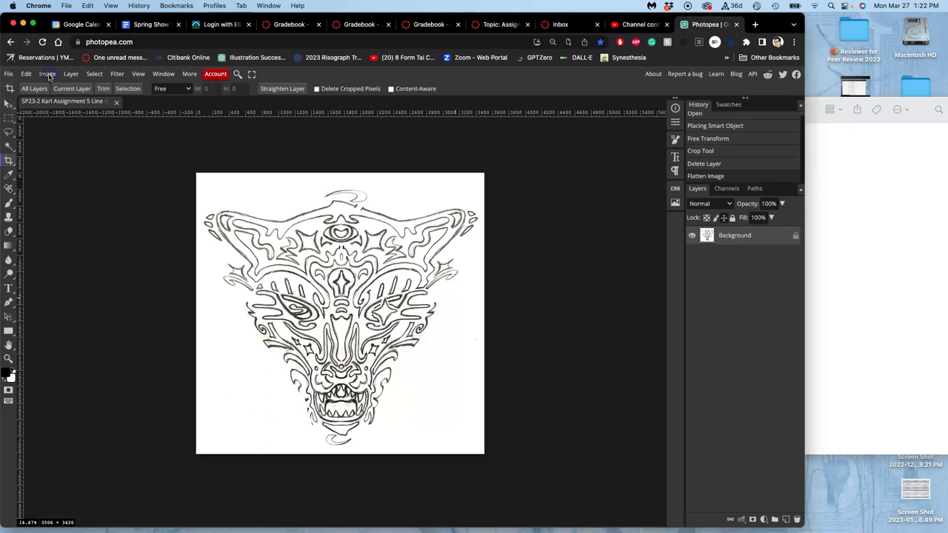
pyautogui.click(48, 79)
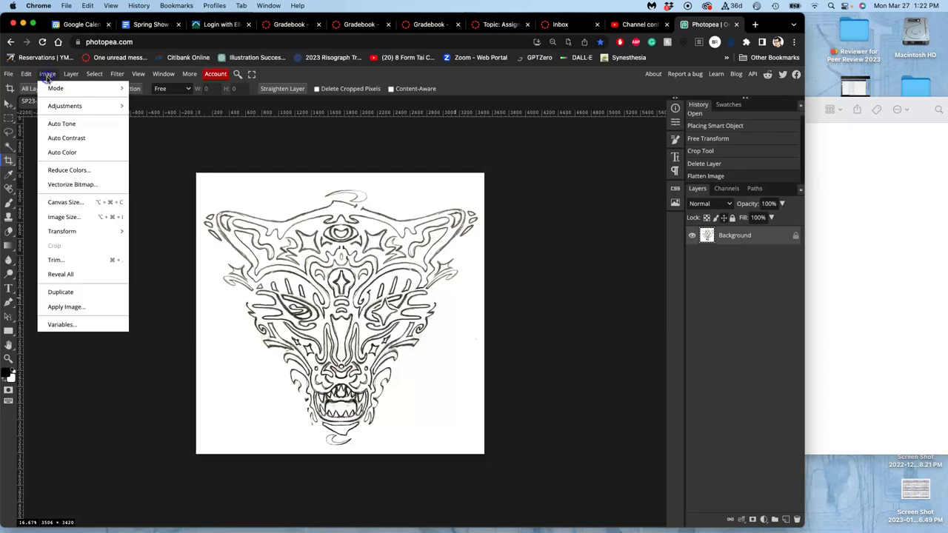
pyautogui.click(67, 217)
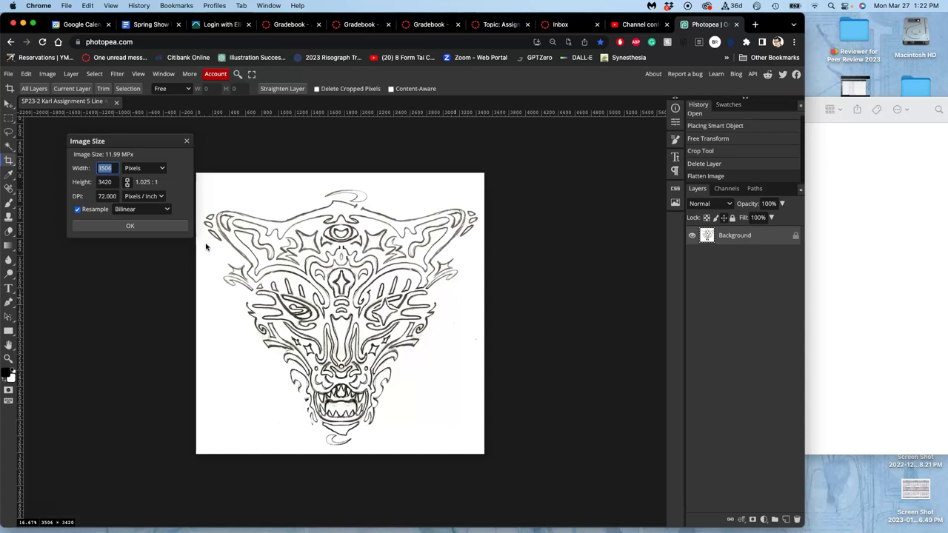
pyautogui.click(137, 168)
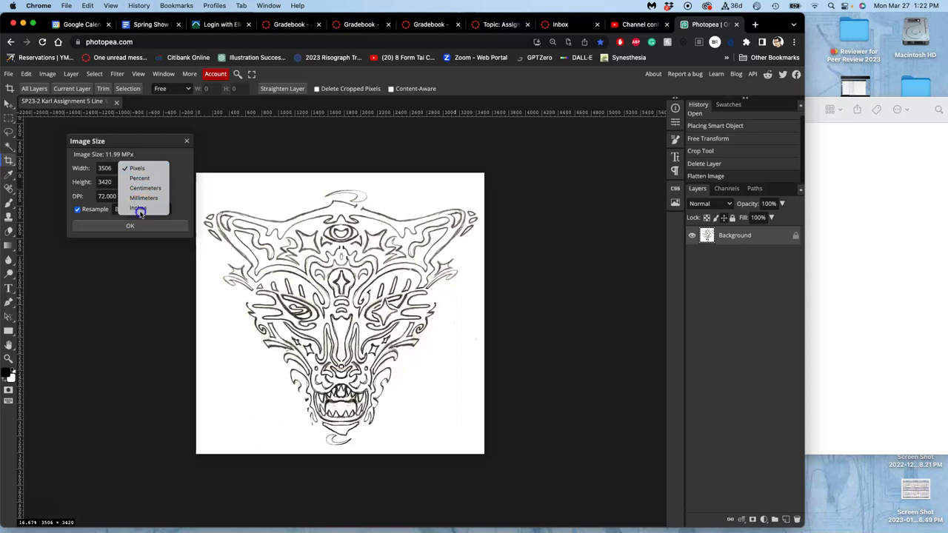
pyautogui.click(139, 208)
pyautogui.click(122, 183)
pyautogui.click(115, 174)
pyautogui.click(109, 182)
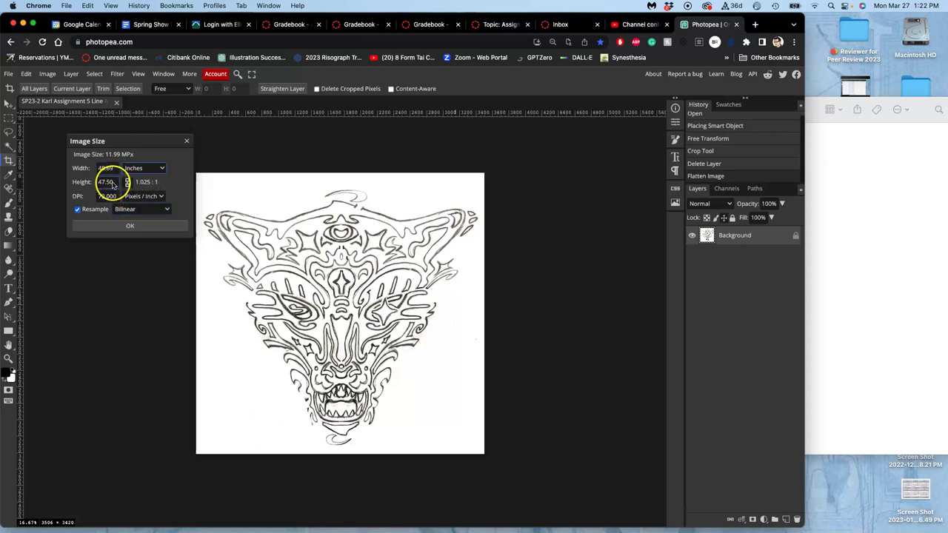
pyautogui.click(108, 197)
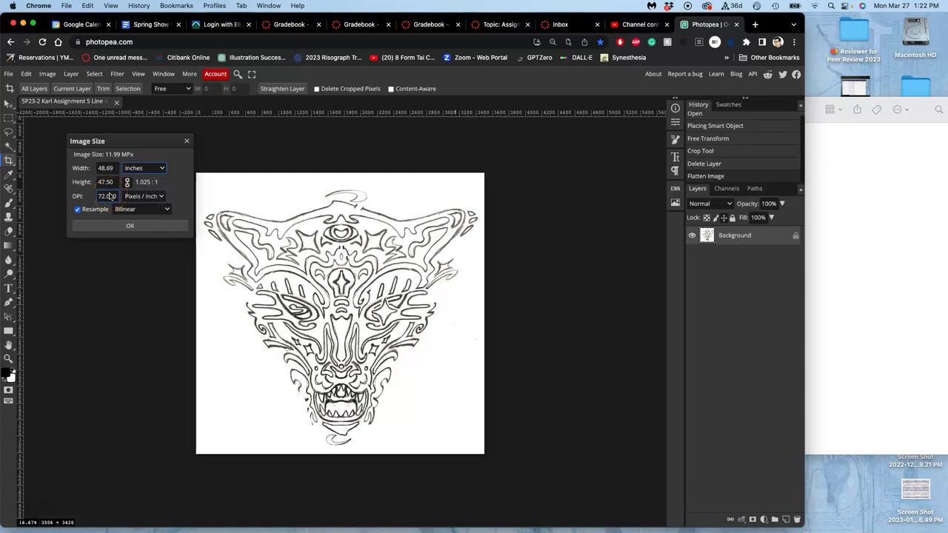
pyautogui.click(77, 210)
pyautogui.click(110, 208)
pyautogui.doubleClick(108, 197)
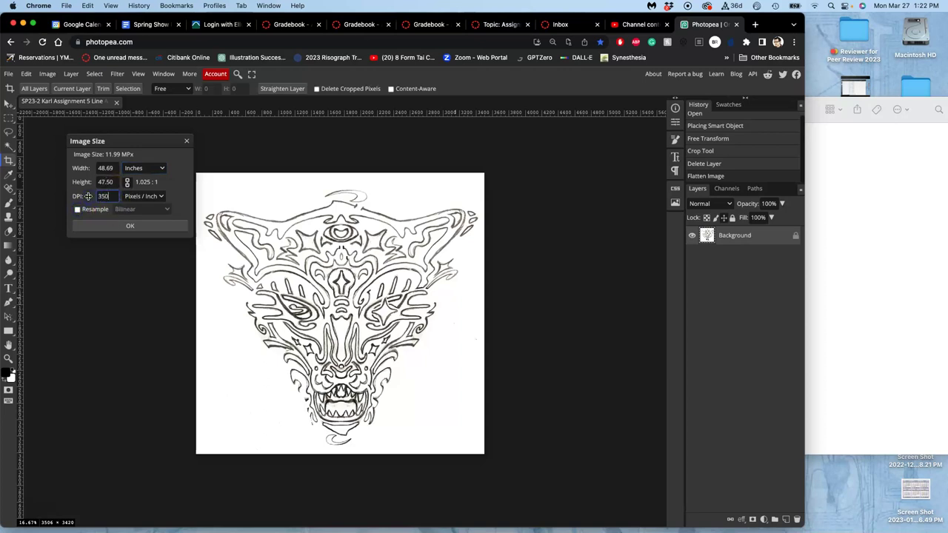
pyautogui.click(181, 185)
# - With resampling back on, set the height to 10 inches and apply, giving 3508 × 3500 px
pyautogui.doubleClick(106, 183)
pyautogui.click(78, 210)
pyautogui.doubleClick(107, 183)
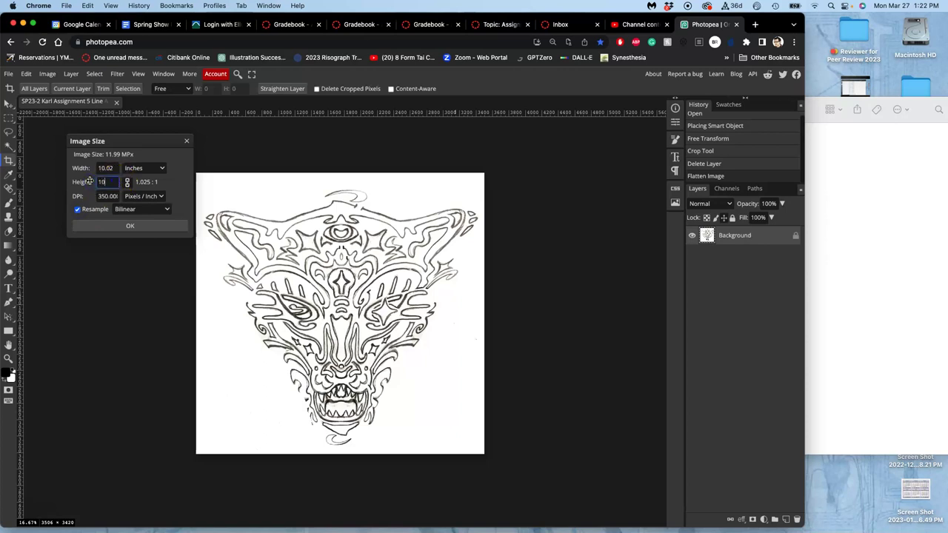
pyautogui.click(180, 187)
pyautogui.click(134, 226)
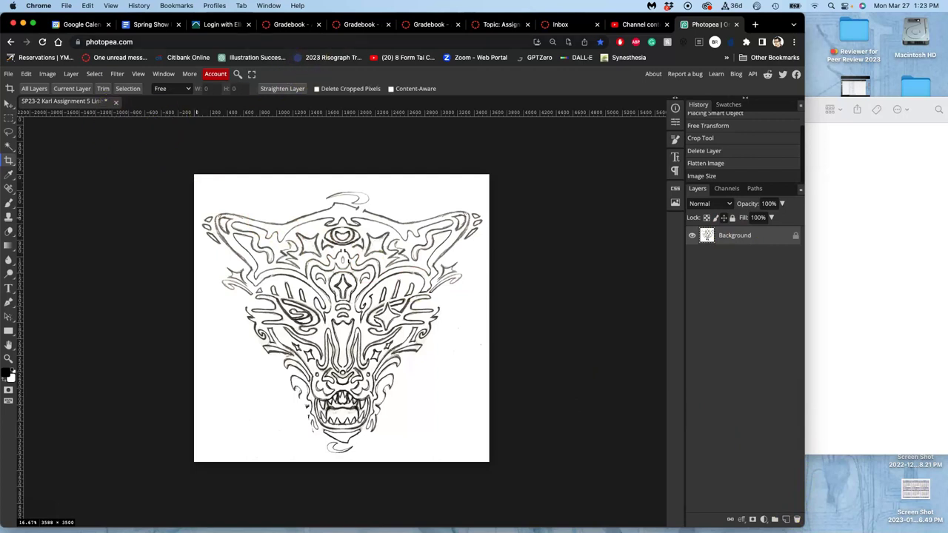
# - Paint a test brush stroke above the fox and save the document
pyautogui.moveTo(747, 29); pyautogui.dragTo(766, 29)
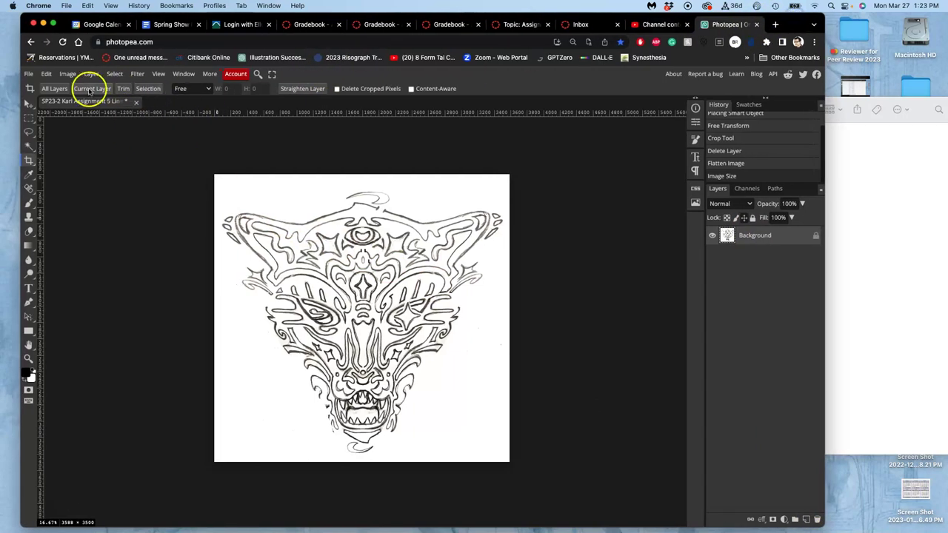
pyautogui.click(29, 204)
pyautogui.moveTo(263, 193)
pyautogui.mouseDown()
pyautogui.moveTo(308, 199)
pyautogui.moveTo(284, 202)
pyautogui.moveTo(260, 197)
pyautogui.mouseUp()
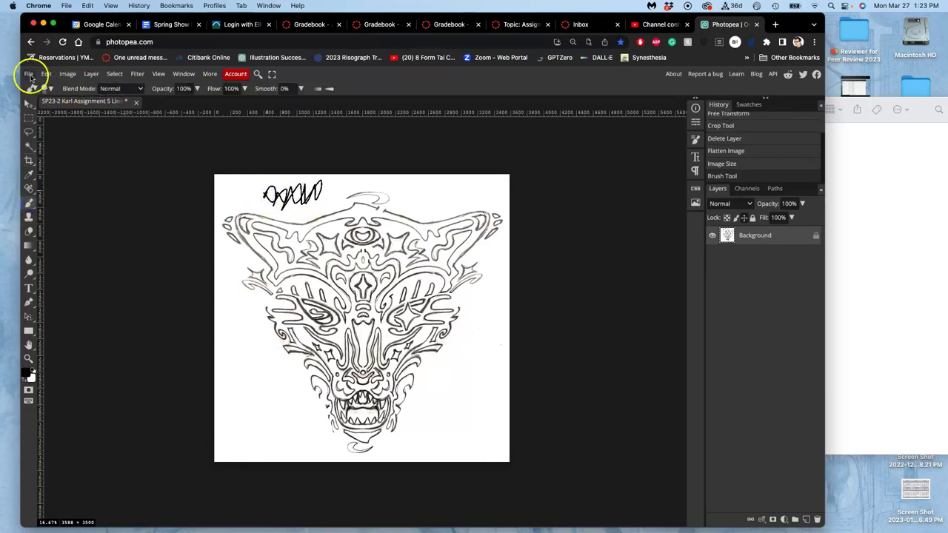
pyautogui.click(29, 75)
pyautogui.click(42, 166)
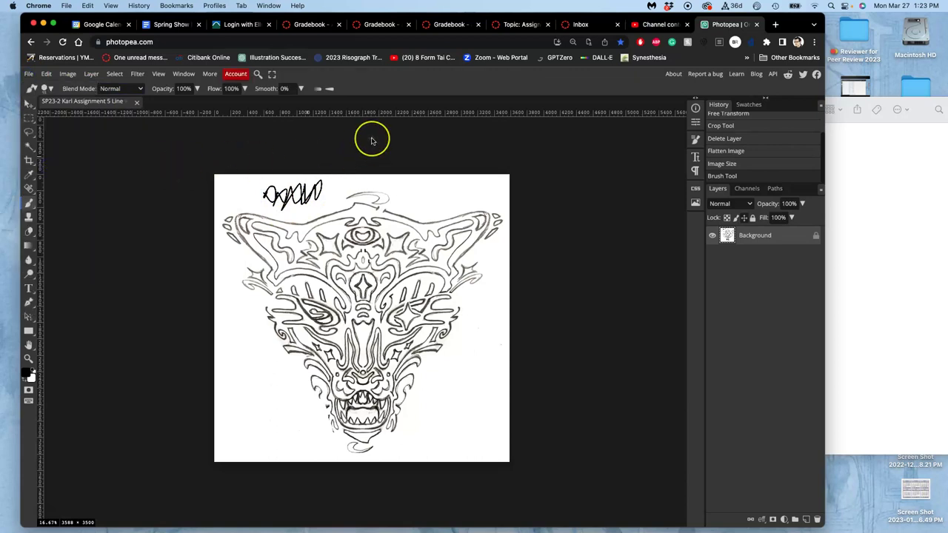
# - Check the saved PSD on the desktop, then undo the test scribble
pyautogui.press('F11')
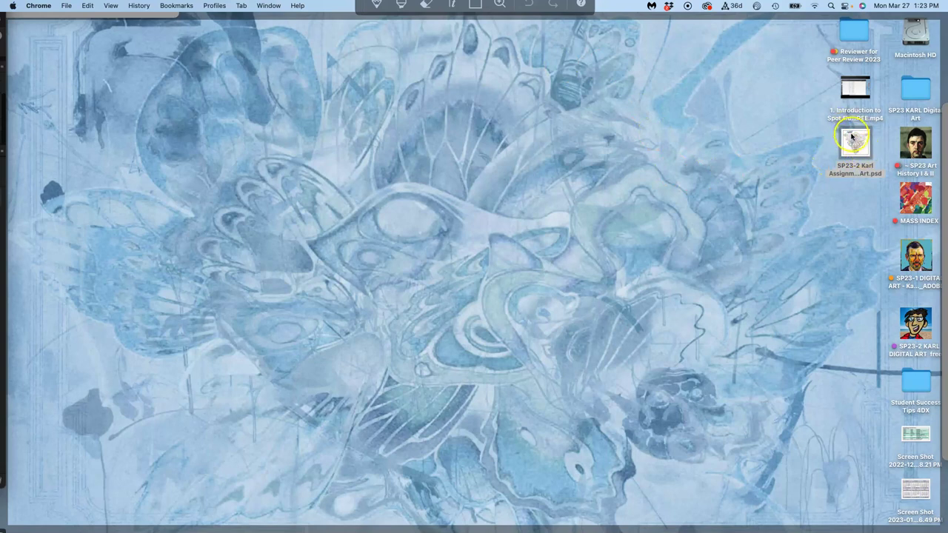
pyautogui.press('F11')
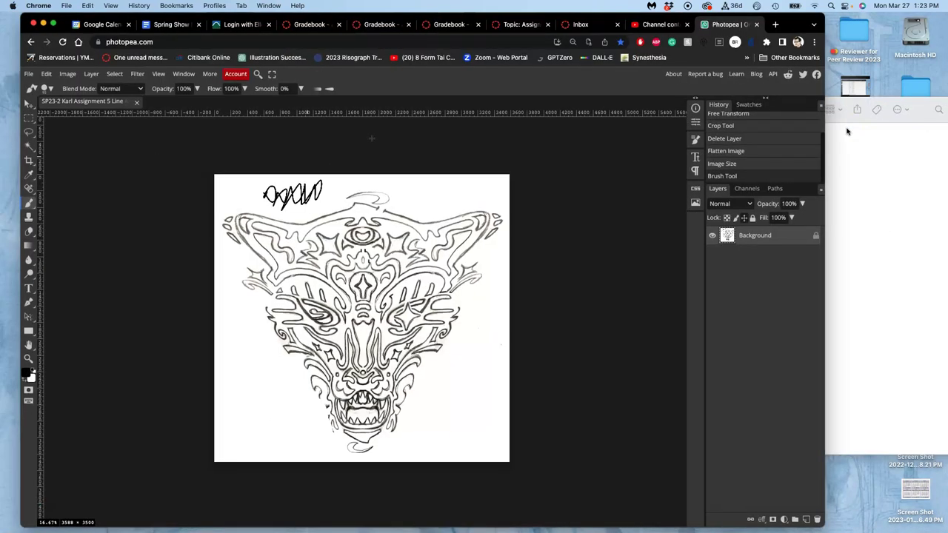
pyautogui.press('super+z')
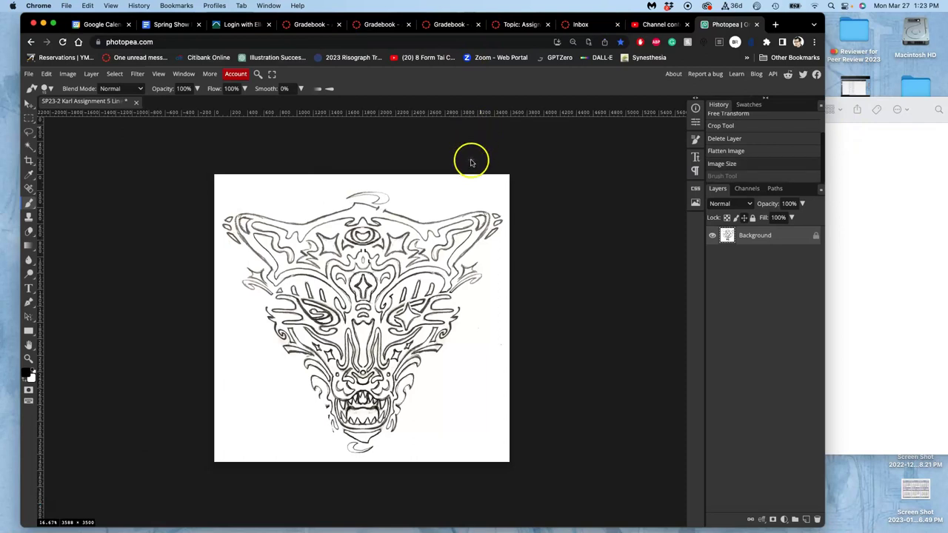
# - Add a new layer filled with white, set it to 59% opacity and lock it
pyautogui.click(806, 519)
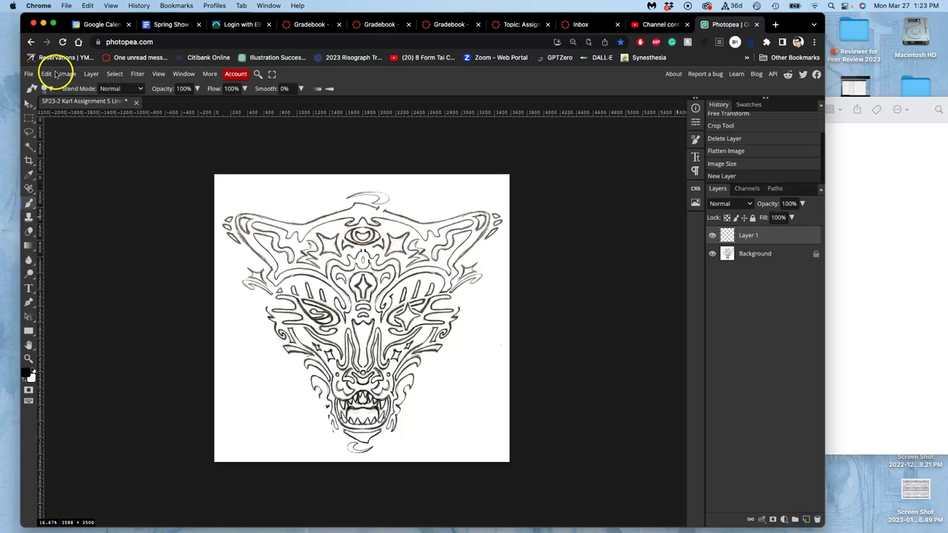
pyautogui.click(52, 75)
pyautogui.click(75, 234)
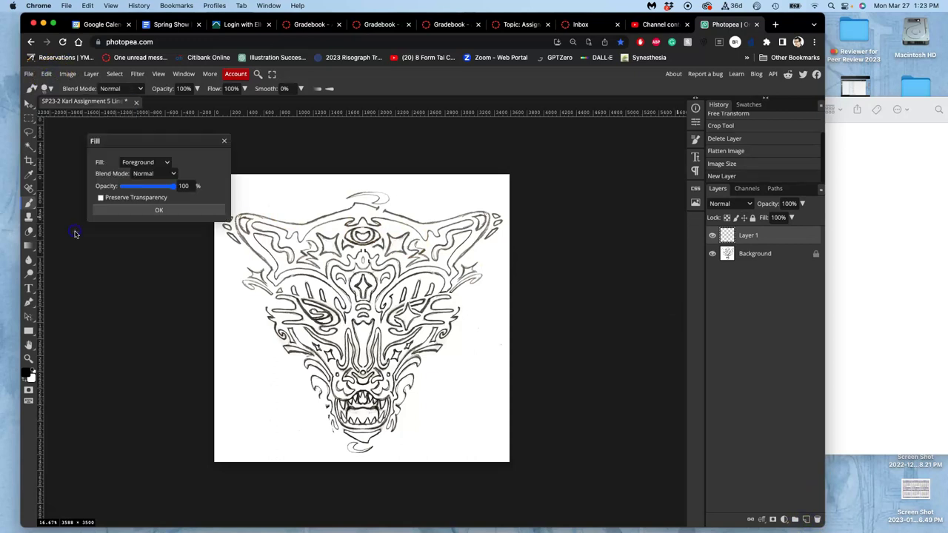
pyautogui.click(166, 163)
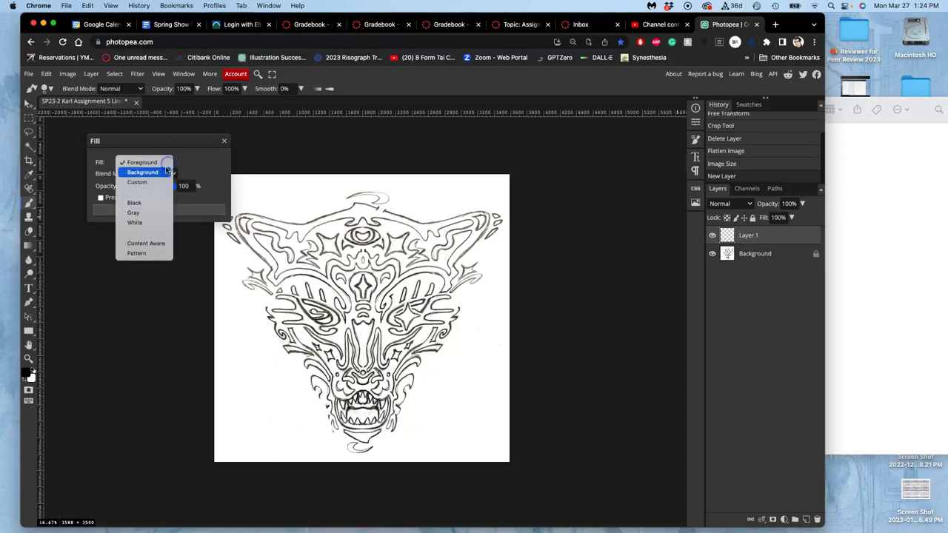
pyautogui.click(158, 222)
pyautogui.click(173, 209)
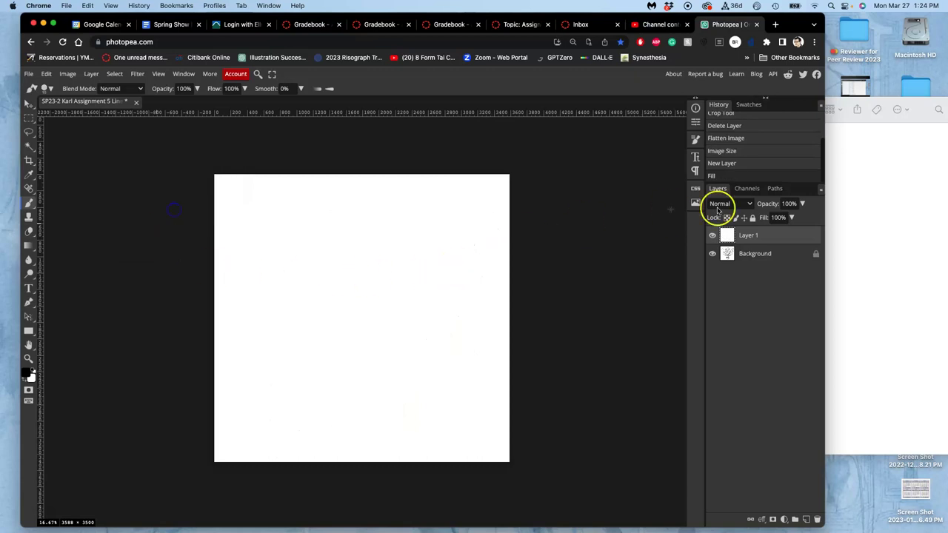
pyautogui.click(794, 217)
pyautogui.moveTo(799, 217); pyautogui.dragTo(783, 218)
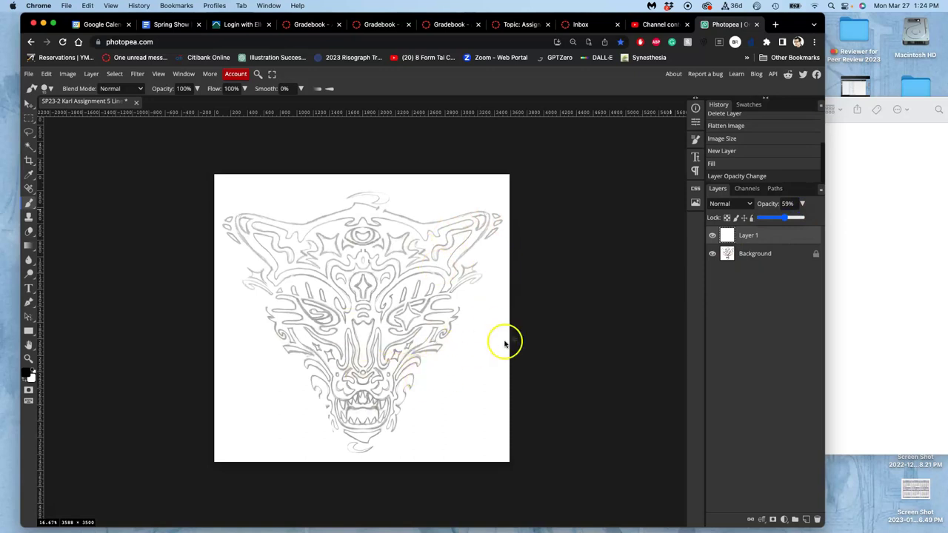
pyautogui.click(773, 241)
pyautogui.click(752, 218)
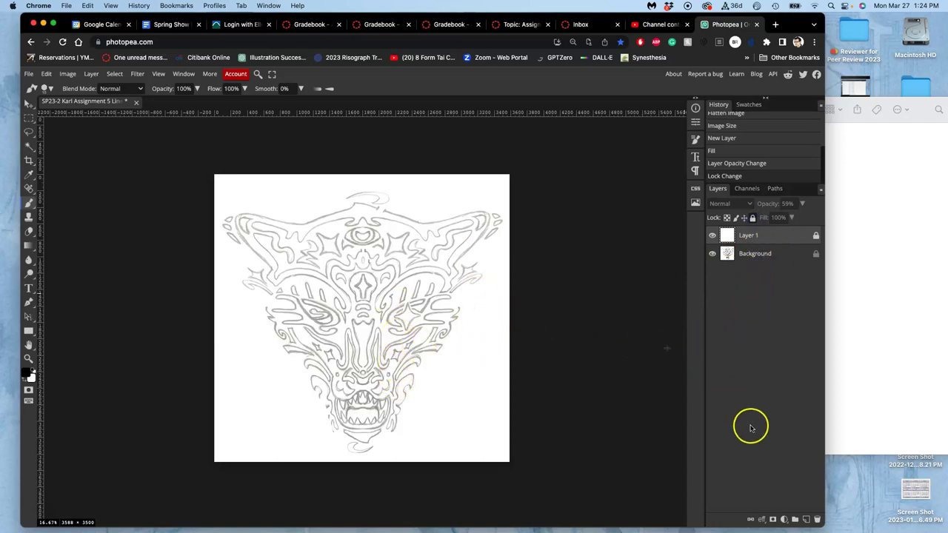
# - Add an empty layer on top named 'Black Line Art'
pyautogui.click(806, 519)
pyautogui.doubleClick(747, 237)
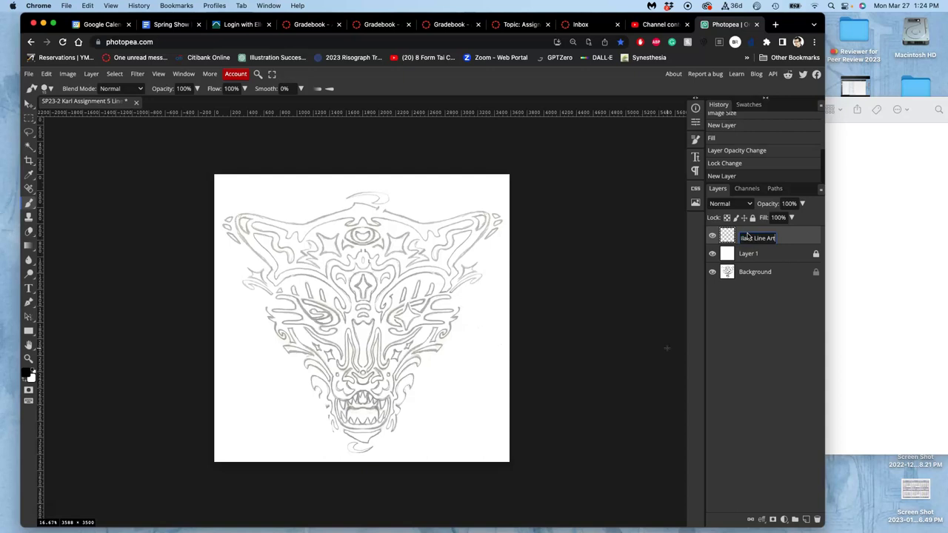
pyautogui.click(788, 236)
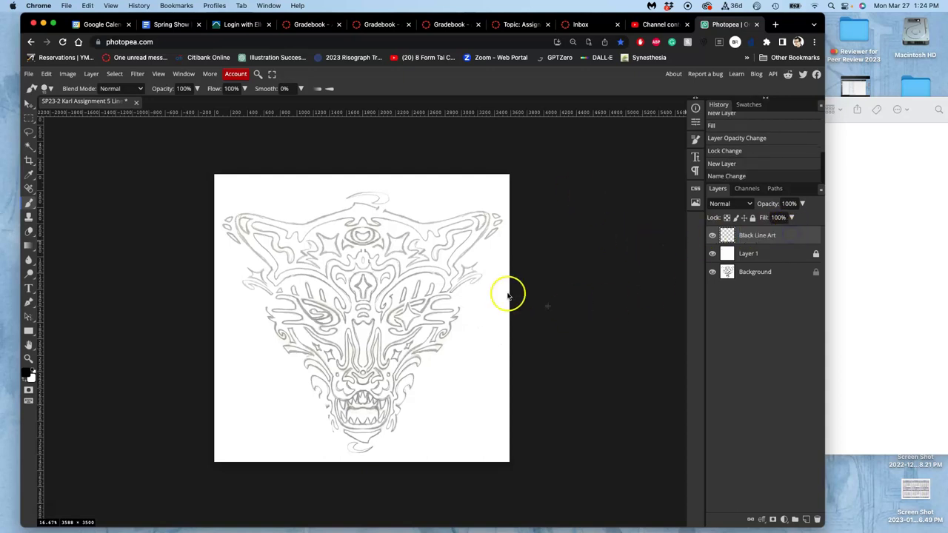
# - Set black as the paint colour and use a hard round 84 px brush with 35% smoothing
pyautogui.click(32, 376)
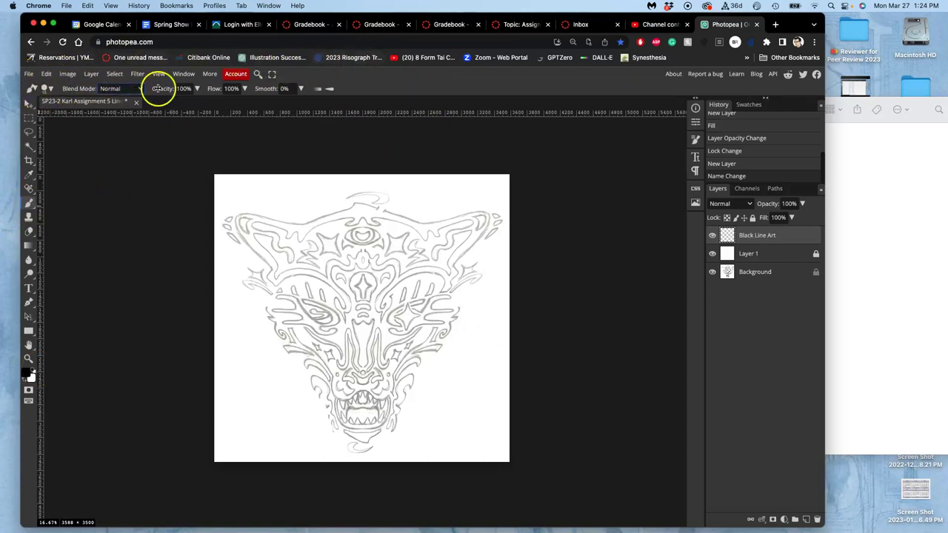
pyautogui.click(50, 89)
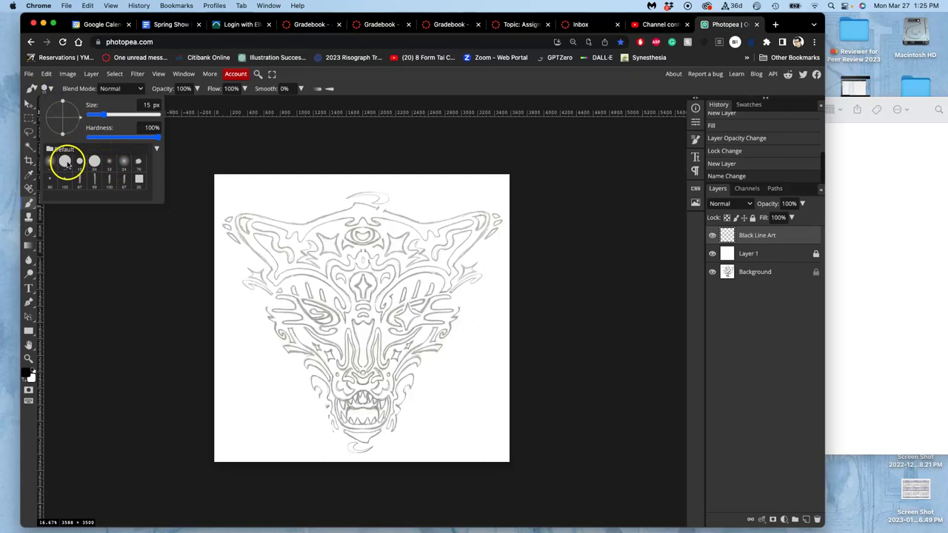
pyautogui.click(66, 162)
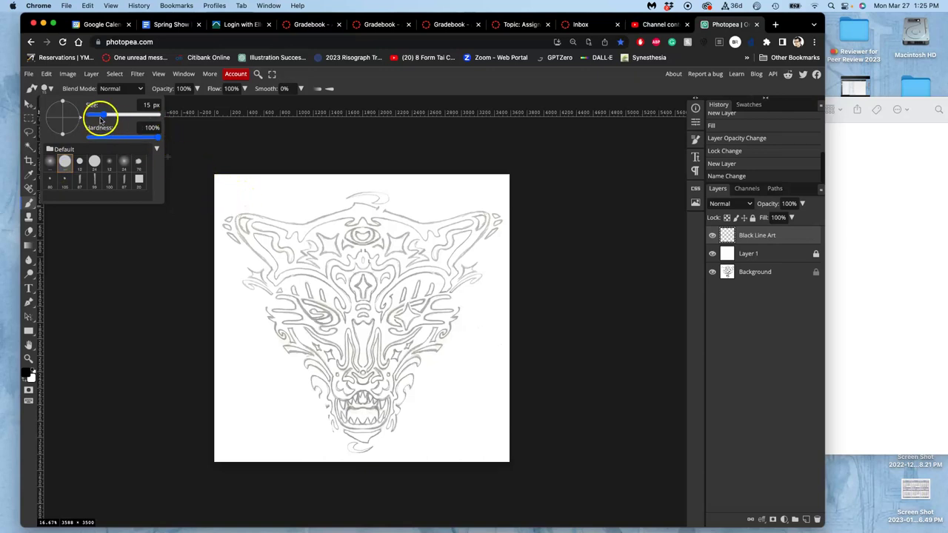
pyautogui.moveTo(101, 119); pyautogui.dragTo(116, 116)
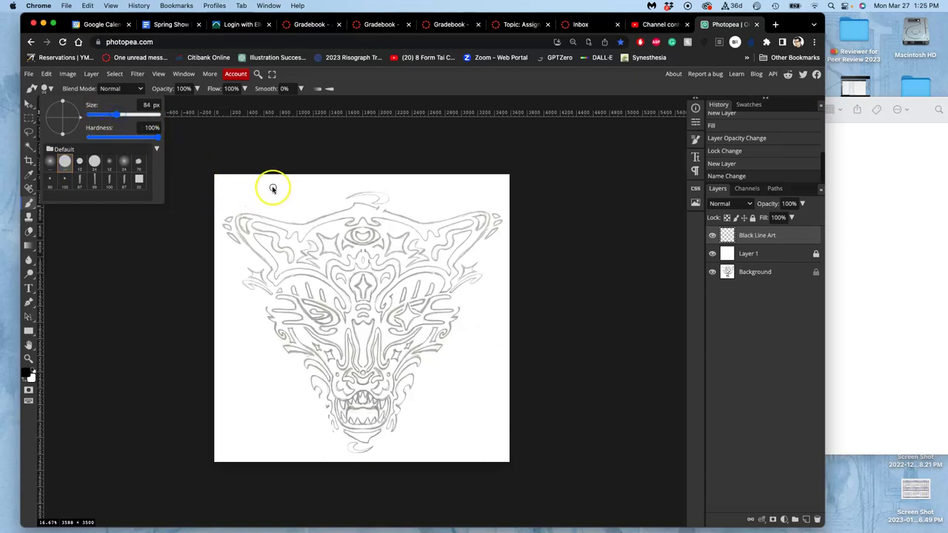
pyautogui.click(300, 89)
pyautogui.moveTo(255, 104); pyautogui.dragTo(263, 105)
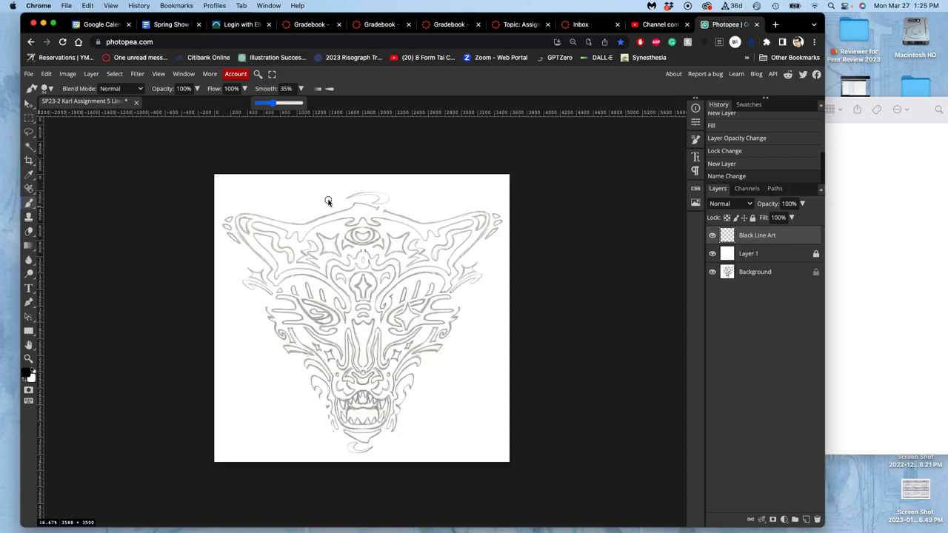
# - Zoom to 33.33% on the top of the fox head
pyautogui.click(285, 155)
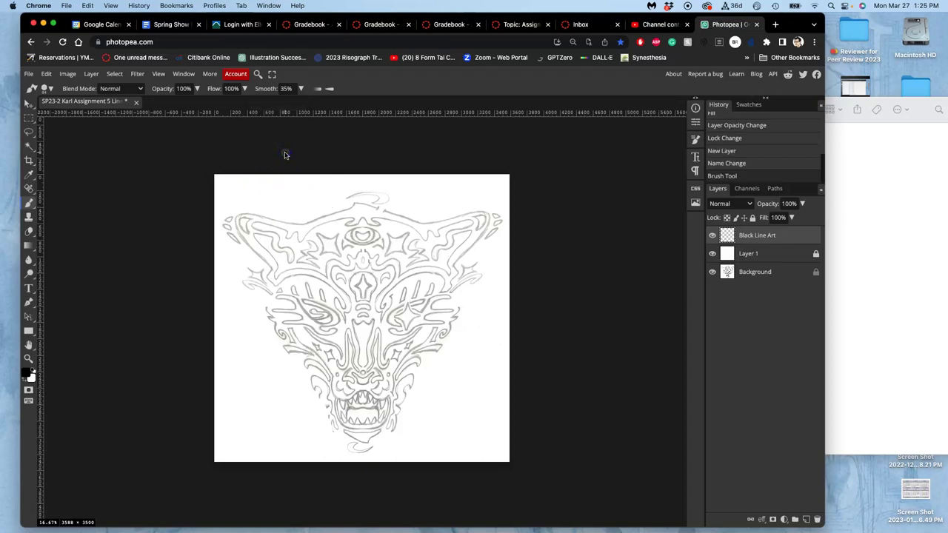
pyautogui.press('super+equal')
pyautogui.scroll(2, 286, 153)
pyautogui.hscroll(-2, 285, 154)
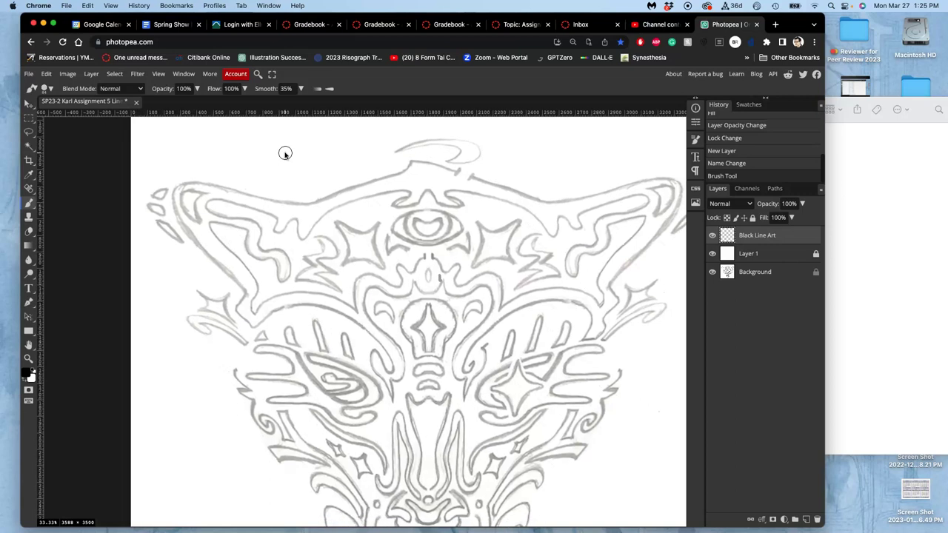
pyautogui.moveTo(285, 153)
pyautogui.mouseDown()
pyautogui.moveTo(197, 205)
pyautogui.moveTo(329, 194)
pyautogui.moveTo(240, 206)
pyautogui.moveTo(328, 206)
pyautogui.moveTo(310, 217)
pyautogui.mouseUp()
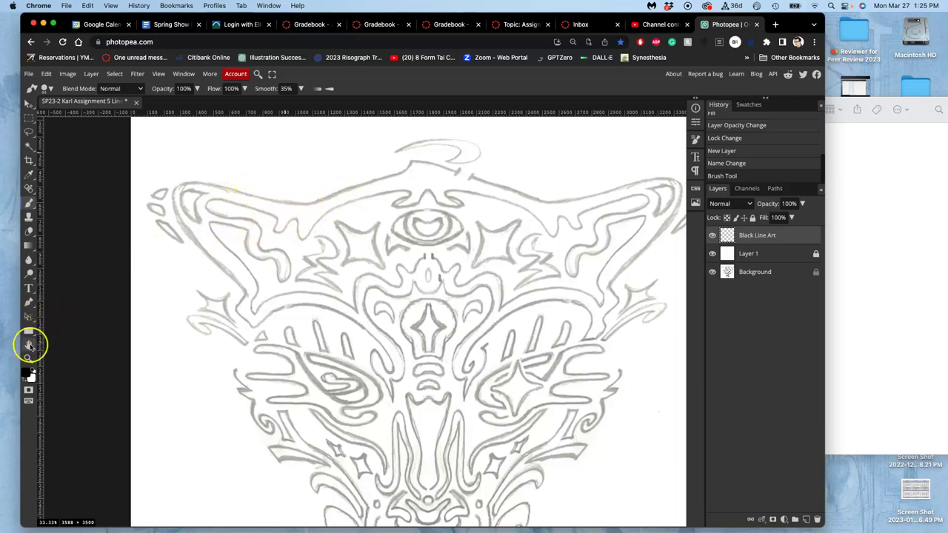
# - Reset the canvas view rotation to 0°, then tilt the view to 27°
pyautogui.click(30, 345)
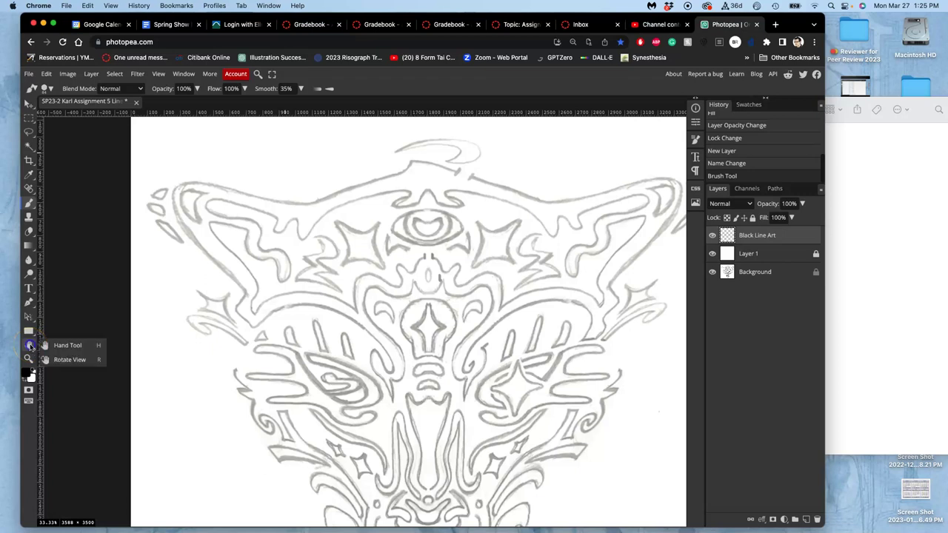
pyautogui.click(29, 346)
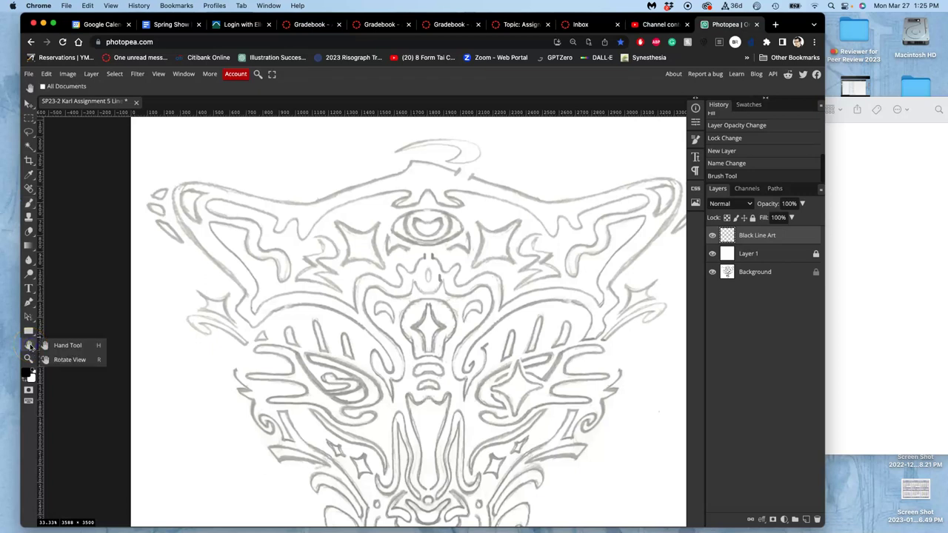
pyautogui.click(70, 360)
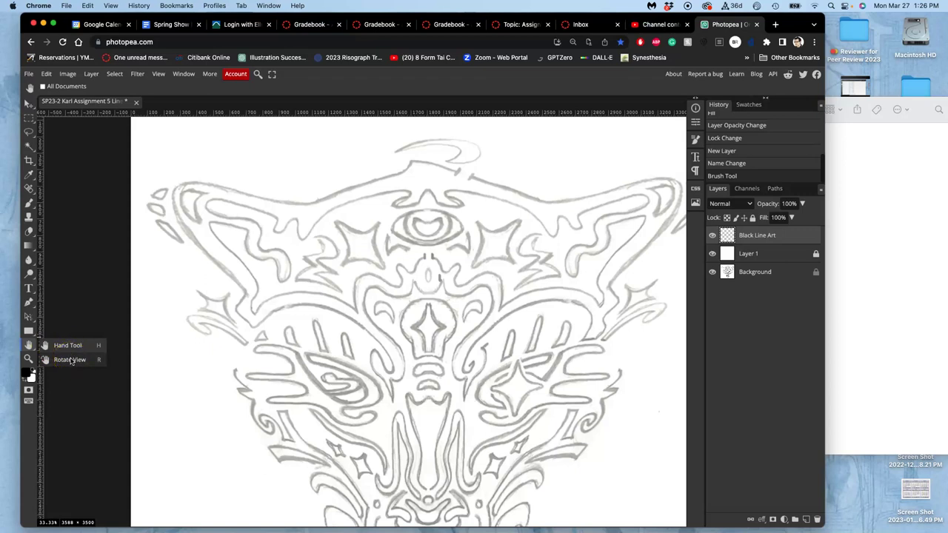
pyautogui.click(71, 361)
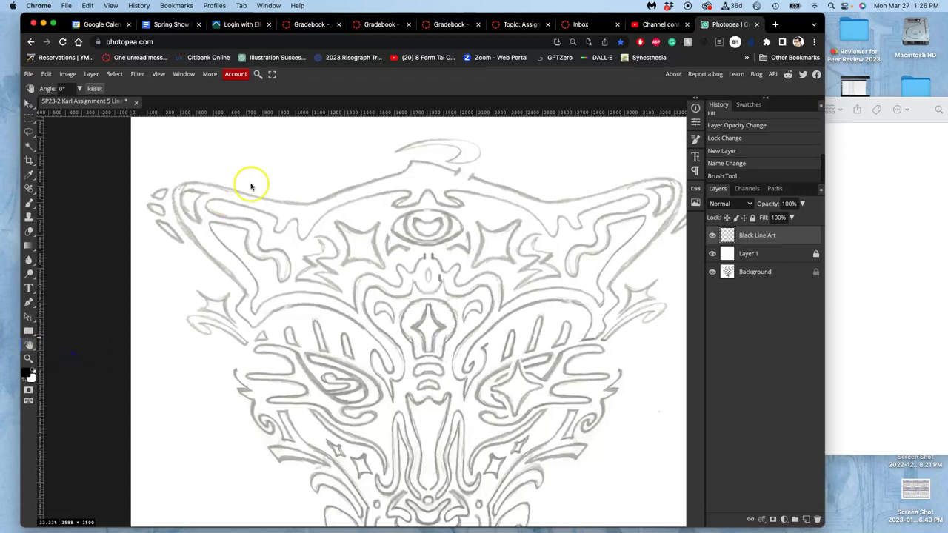
pyautogui.moveTo(250, 205); pyautogui.dragTo(309, 192)
pyautogui.scroll(5, 309, 192)
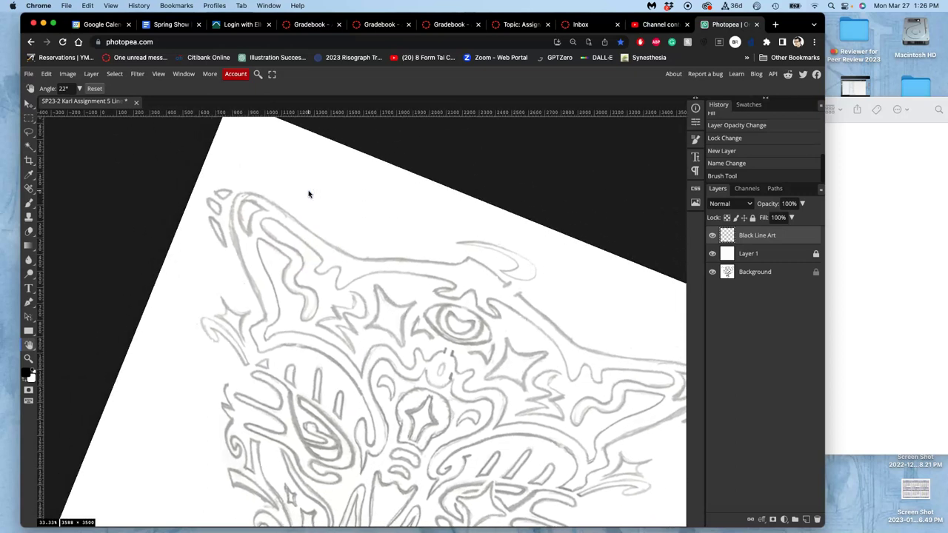
pyautogui.click(289, 246)
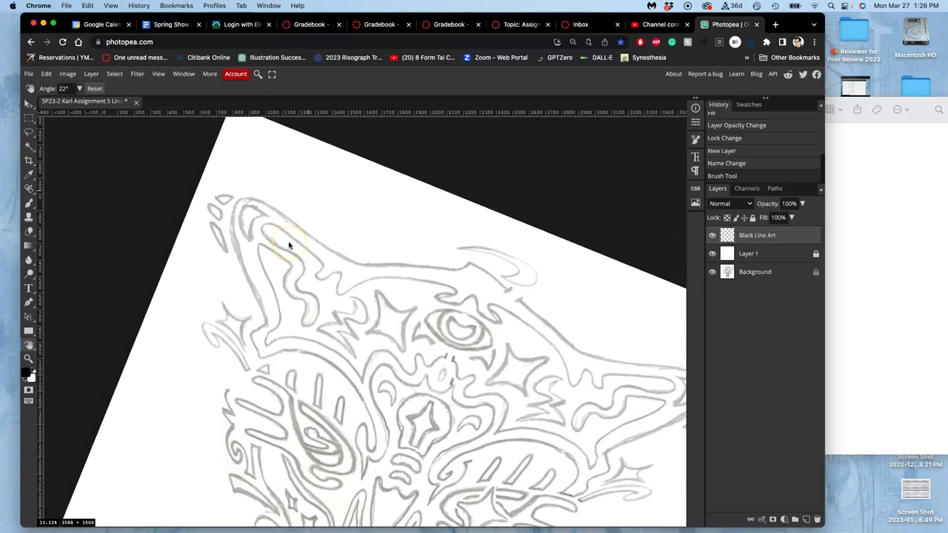
pyautogui.click(31, 206)
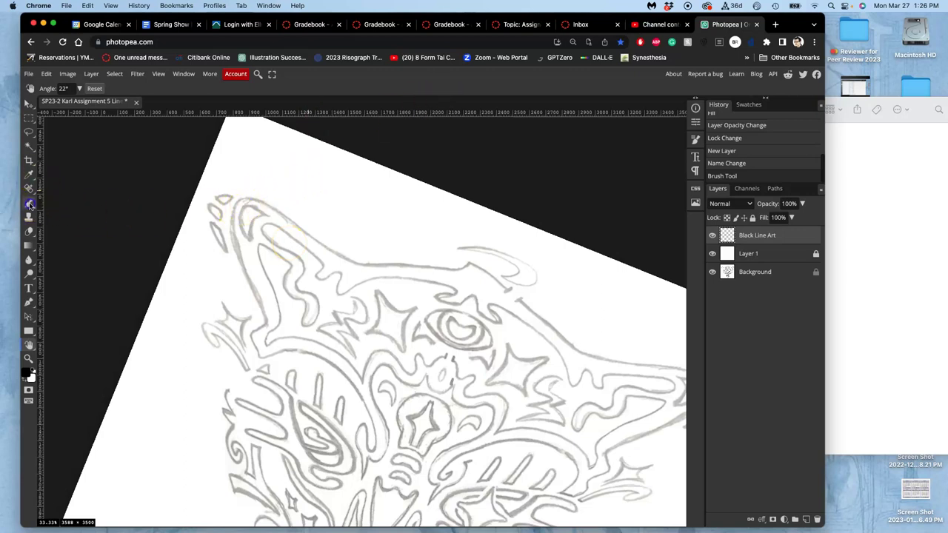
pyautogui.press('r')
pyautogui.click(284, 192)
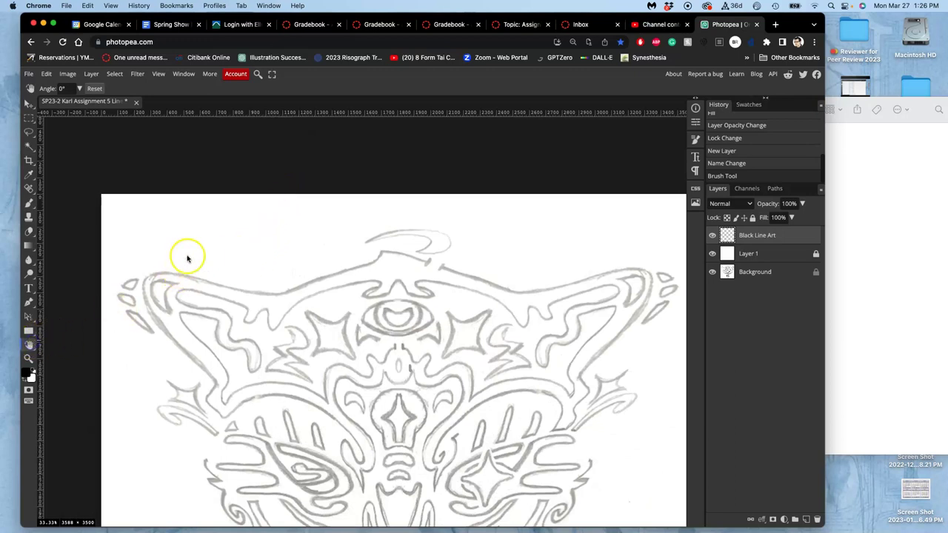
pyautogui.moveTo(188, 197); pyautogui.dragTo(324, 159)
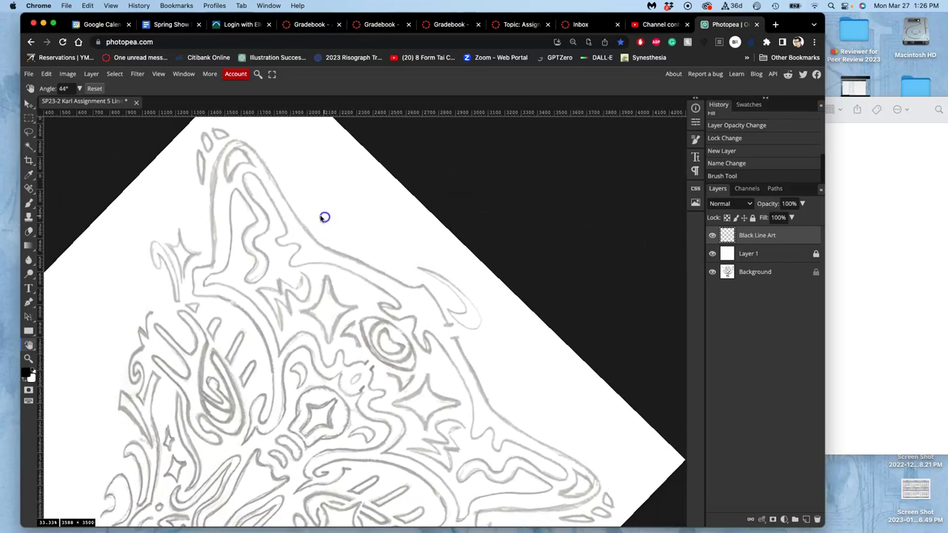
pyautogui.click(29, 203)
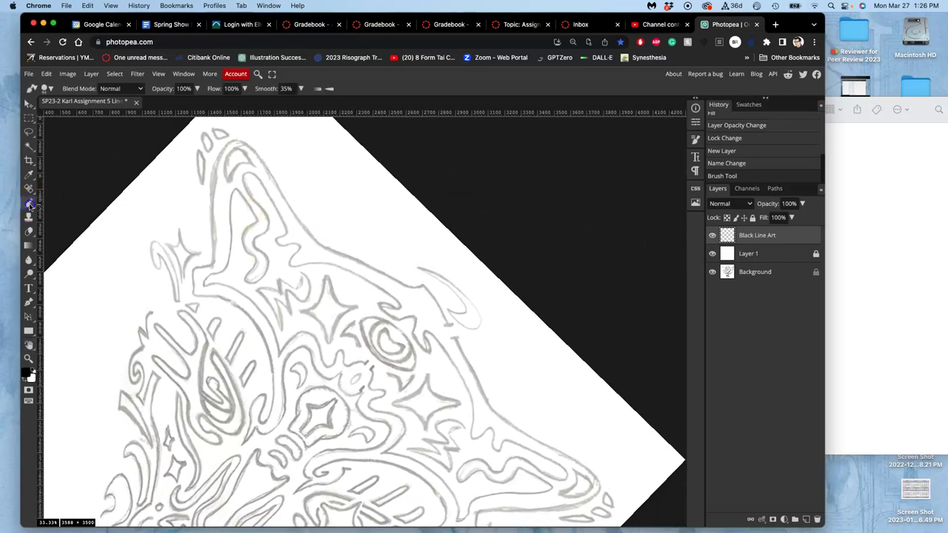
pyautogui.click(197, 268)
pyautogui.moveTo(214, 256)
pyautogui.mouseDown()
pyautogui.moveTo(218, 156)
pyautogui.moveTo(229, 140)
pyautogui.moveTo(249, 136)
pyautogui.moveTo(309, 225)
pyautogui.moveTo(384, 265)
pyautogui.mouseUp()
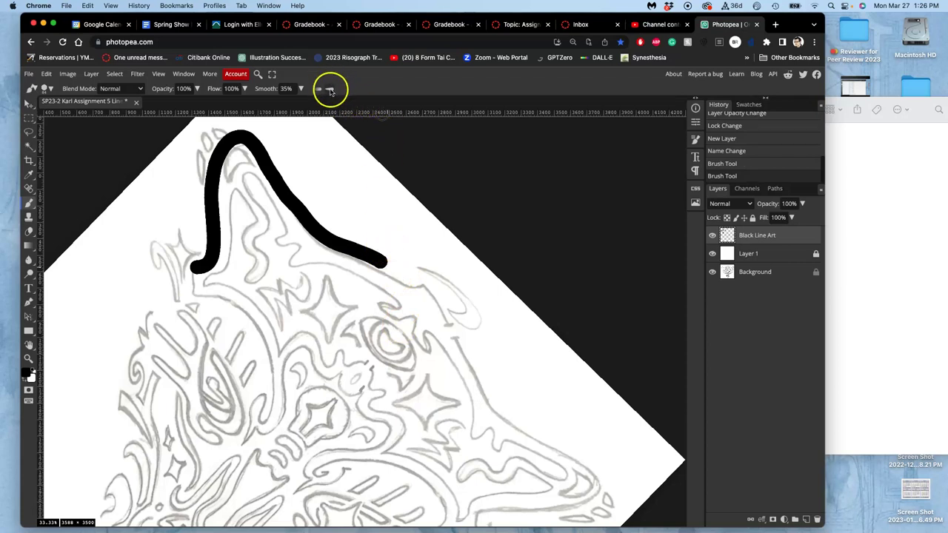
pyautogui.hotkey('ctrl', 'z')
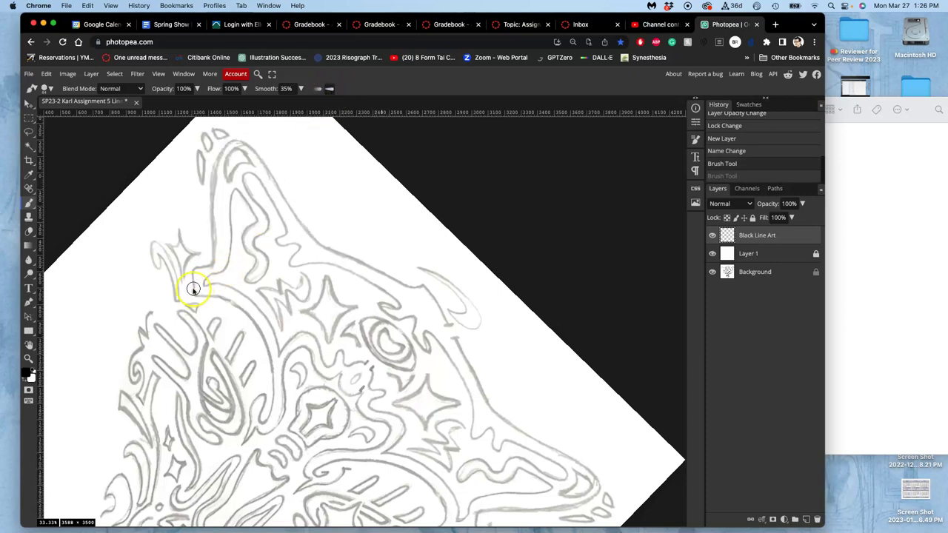
# - Trace the fox's left ear edge with bold black strokes, adding dabs at the outline's end
pyautogui.moveTo(194, 292); pyautogui.dragTo(193, 294)
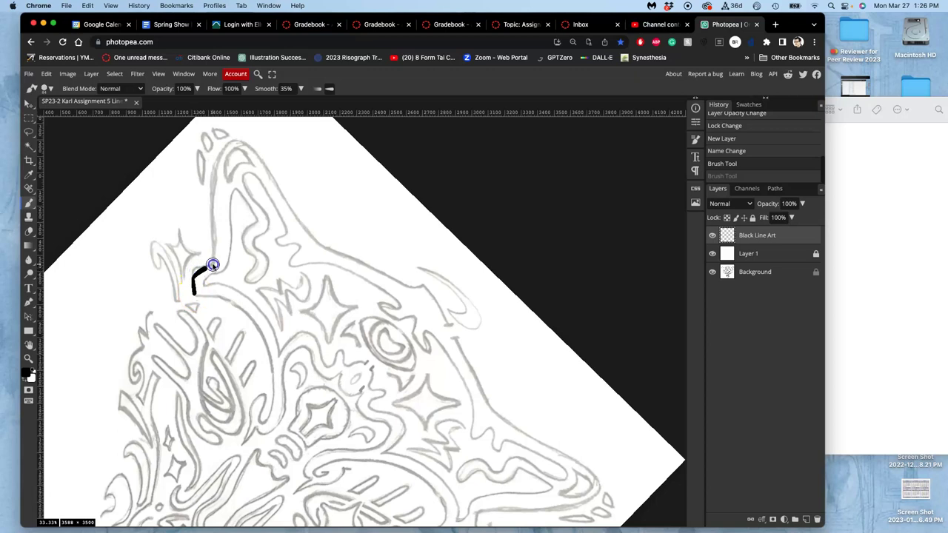
pyautogui.moveTo(213, 235); pyautogui.dragTo(217, 165)
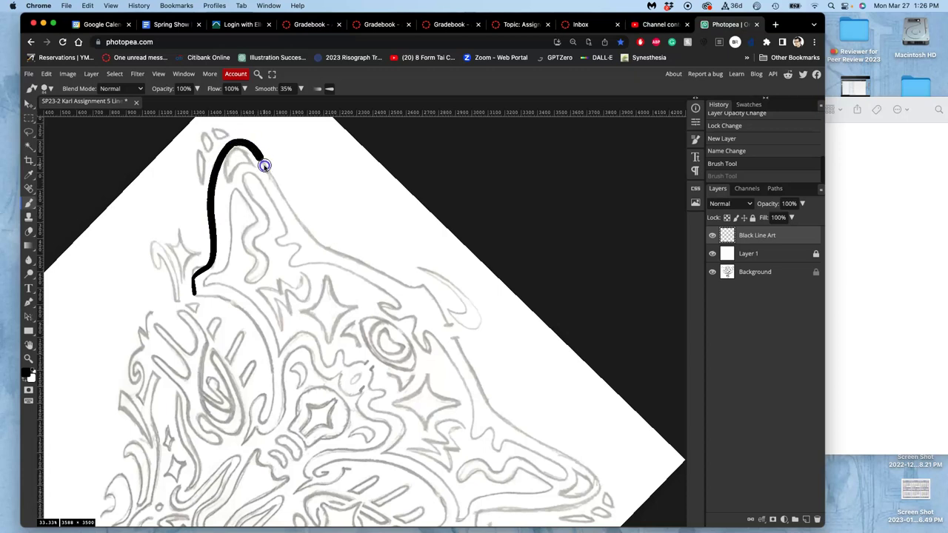
pyautogui.moveTo(280, 191)
pyautogui.mouseDown()
pyautogui.moveTo(323, 248)
pyautogui.moveTo(424, 286)
pyautogui.mouseUp()
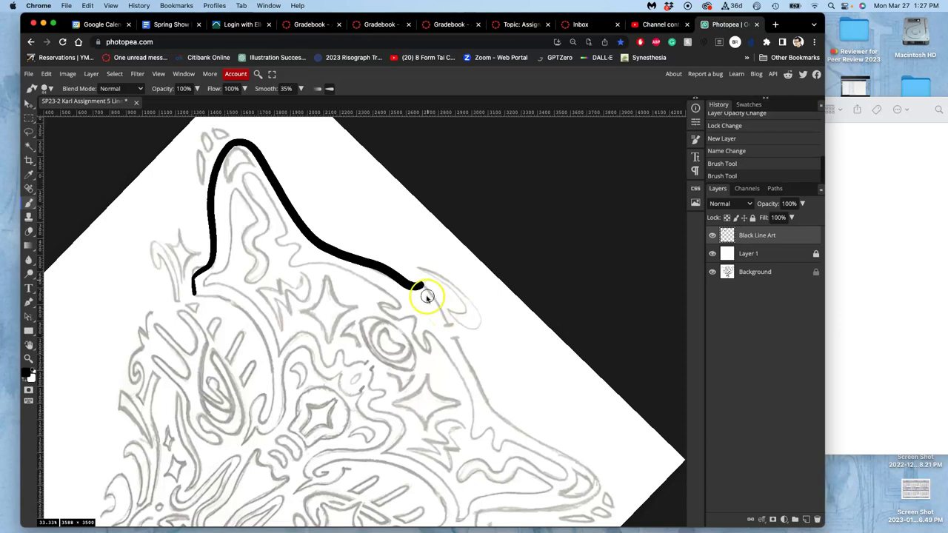
pyautogui.hscroll(5, 417, 306)
pyautogui.scroll(-4, 417, 306)
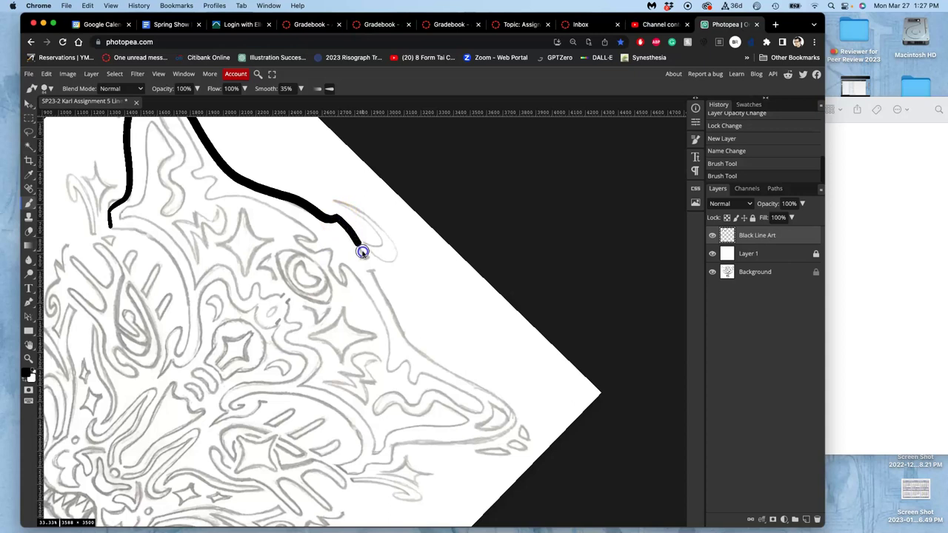
pyautogui.moveTo(366, 262); pyautogui.dragTo(364, 261)
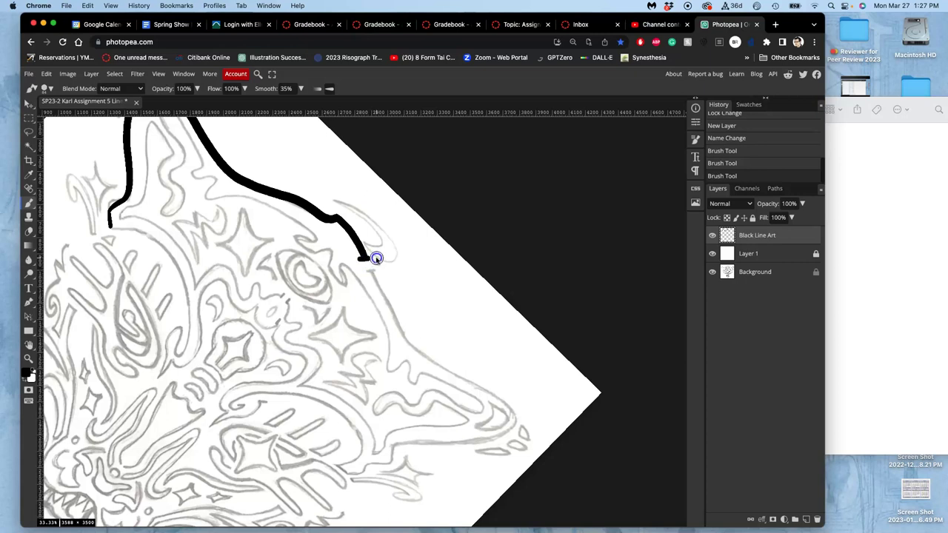
pyautogui.click(375, 258)
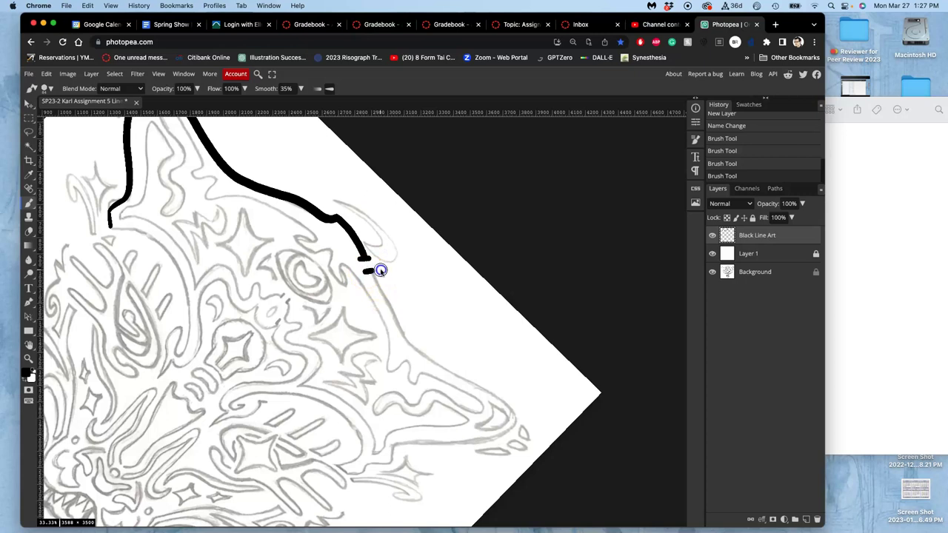
pyautogui.click(373, 272)
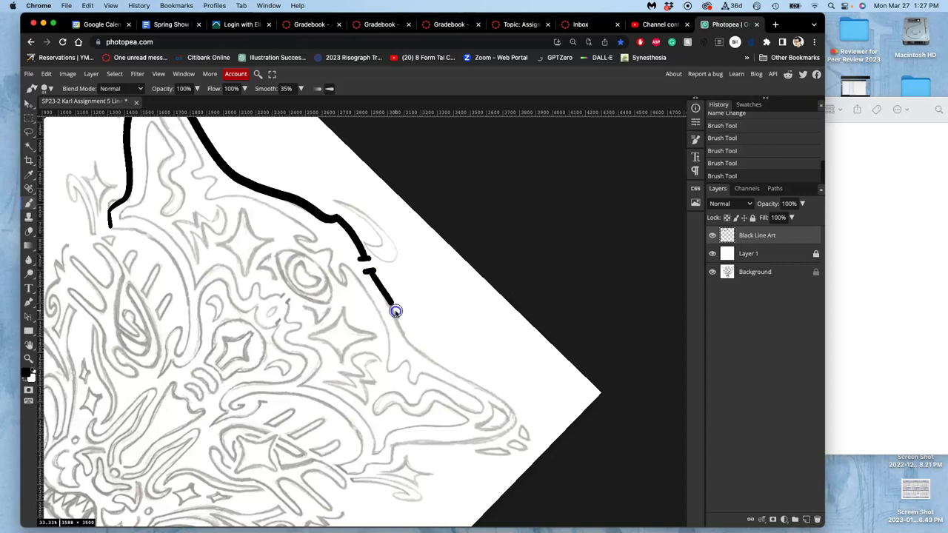
# - Extend the bold outline down the side of the head and left along the lower edge
pyautogui.moveTo(412, 345); pyautogui.dragTo(487, 392)
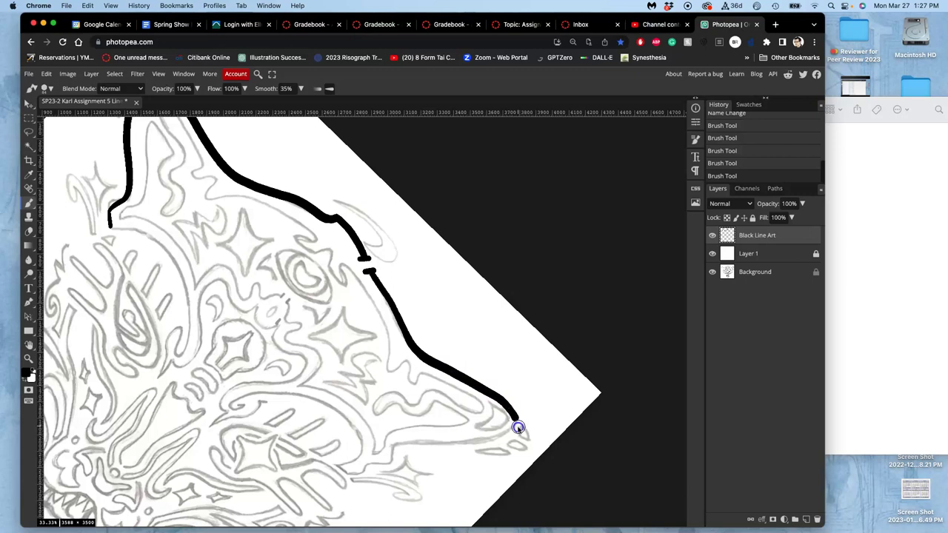
pyautogui.moveTo(476, 441); pyautogui.dragTo(417, 443)
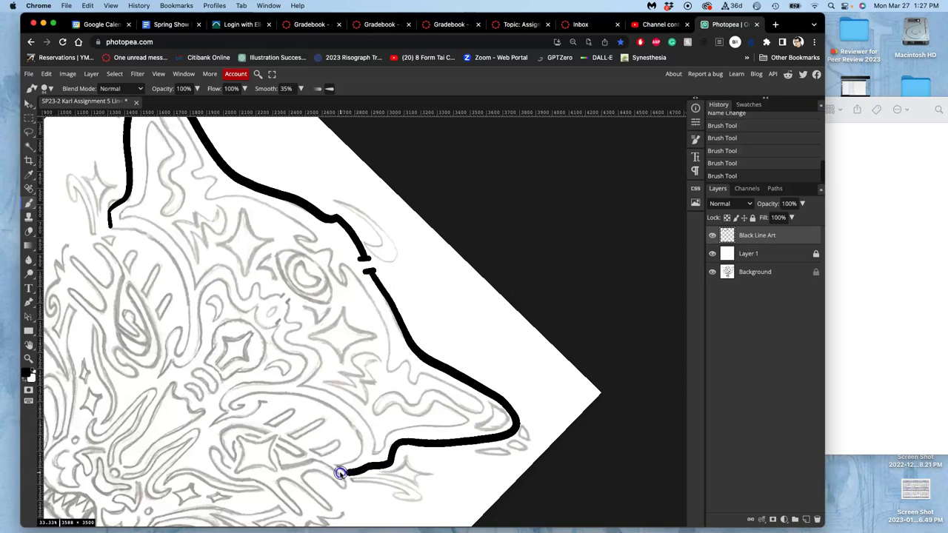
pyautogui.moveTo(332, 464); pyautogui.dragTo(335, 463)
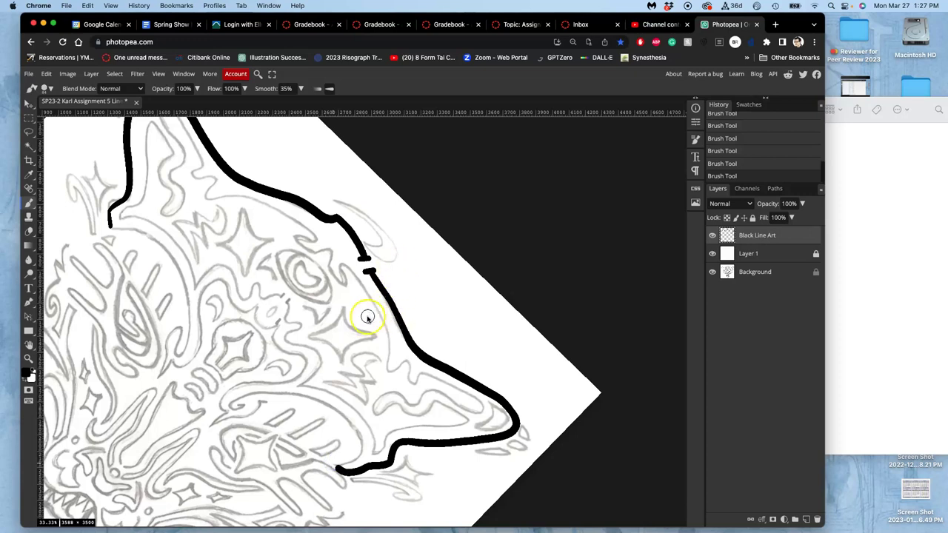
pyautogui.moveTo(370, 308); pyautogui.dragTo(509, 194)
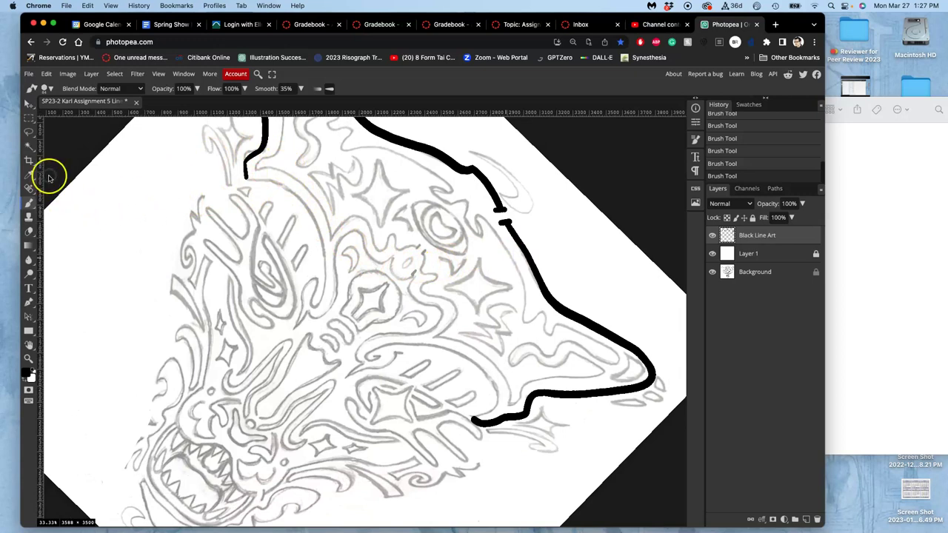
# - Lasso the stray upper line end, delete it, and deselect
pyautogui.click(29, 133)
pyautogui.moveTo(255, 145); pyautogui.dragTo(260, 144)
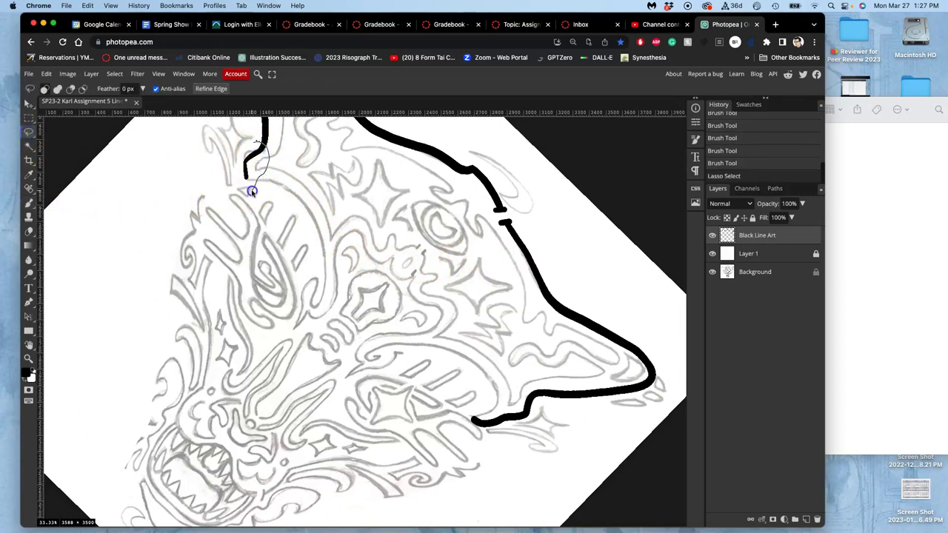
pyautogui.moveTo(249, 193)
pyautogui.mouseDown()
pyautogui.moveTo(236, 159)
pyautogui.moveTo(256, 144)
pyautogui.mouseUp()
pyautogui.press('Delete')
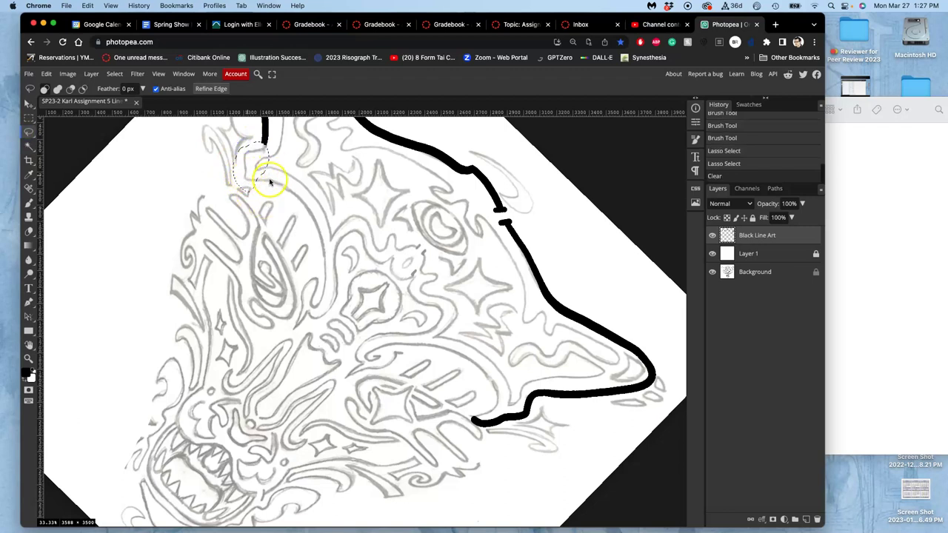
pyautogui.click(82, 180)
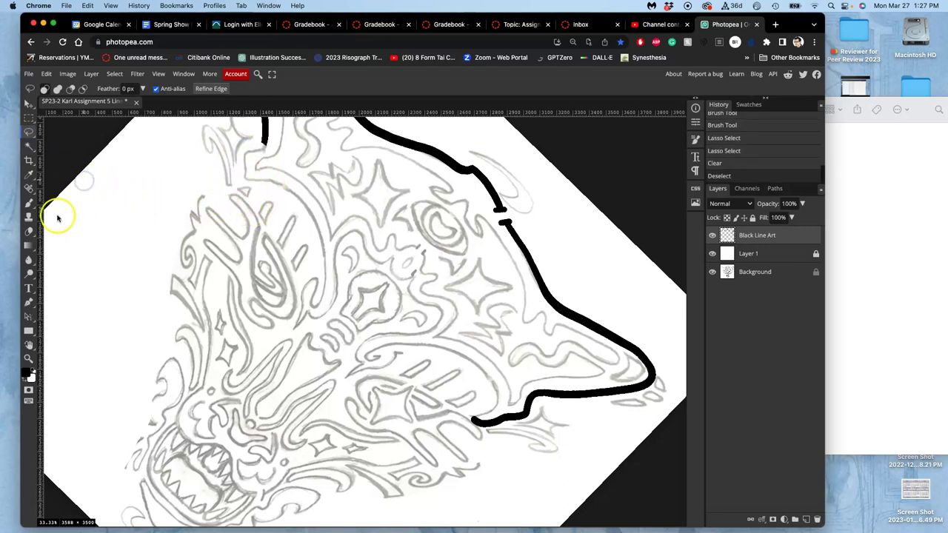
# - With the Brush, draw a bold line down the inner ear that curls up beside it
pyautogui.click(28, 202)
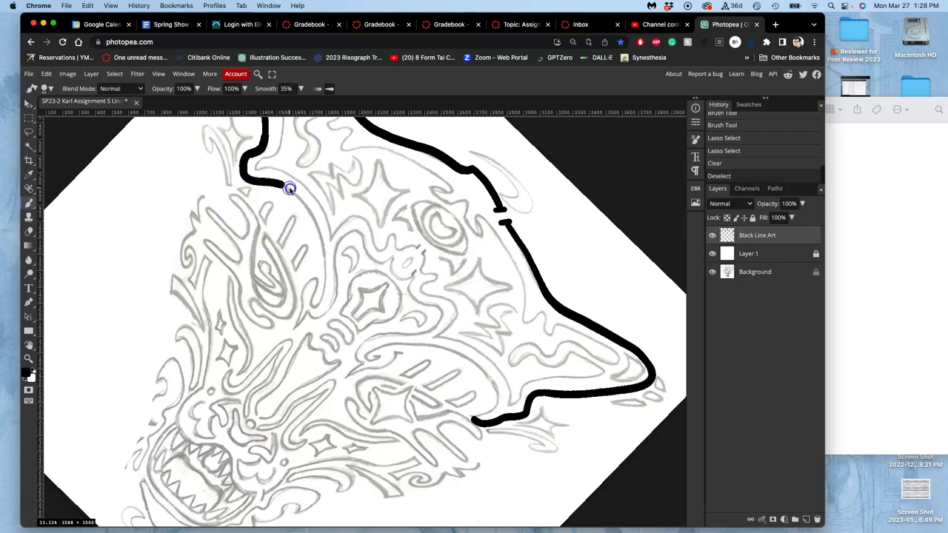
pyautogui.moveTo(299, 199); pyautogui.dragTo(324, 263)
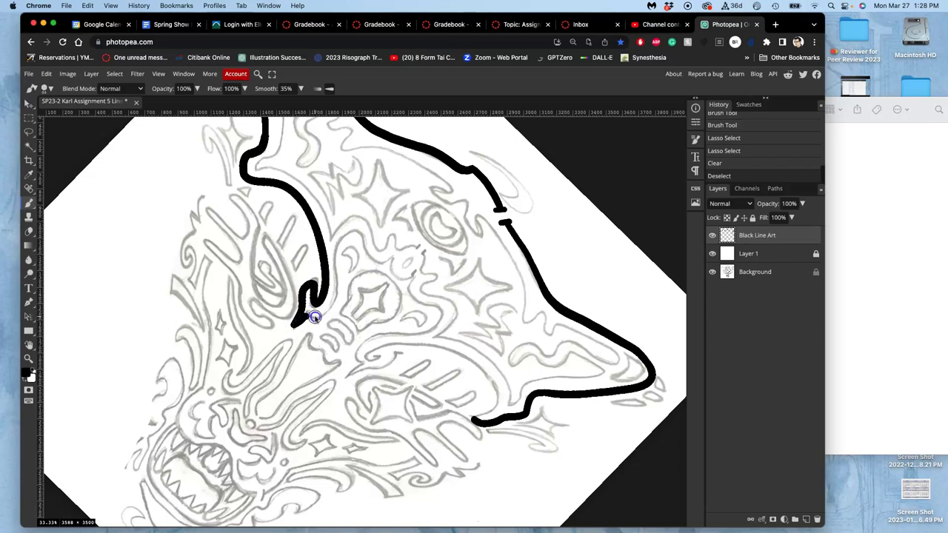
pyautogui.moveTo(335, 295)
pyautogui.mouseDown()
pyautogui.moveTo(335, 254)
pyautogui.moveTo(353, 229)
pyautogui.moveTo(364, 249)
pyautogui.moveTo(397, 255)
pyautogui.mouseUp()
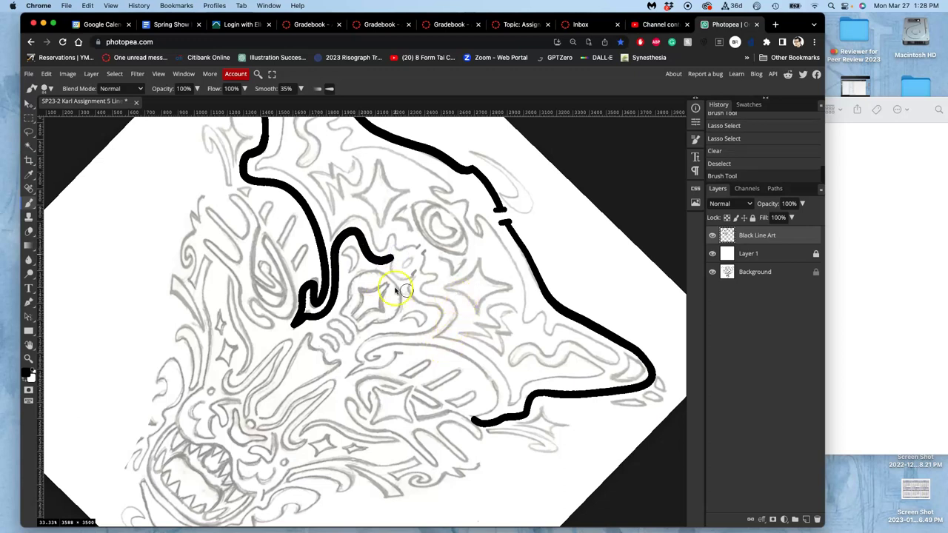
# - Reset the canvas rotation to 0° so the drawing sits upright
pyautogui.press('r')
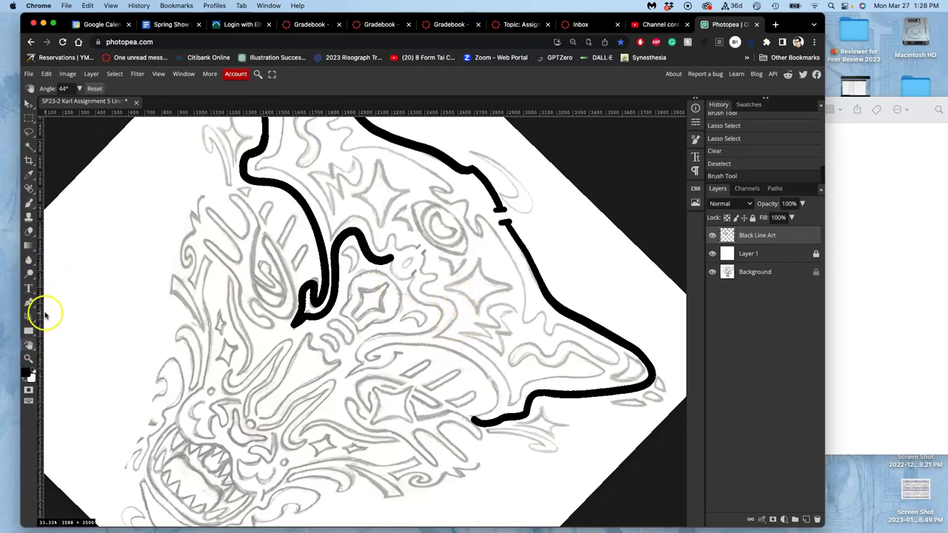
pyautogui.press('Escape')
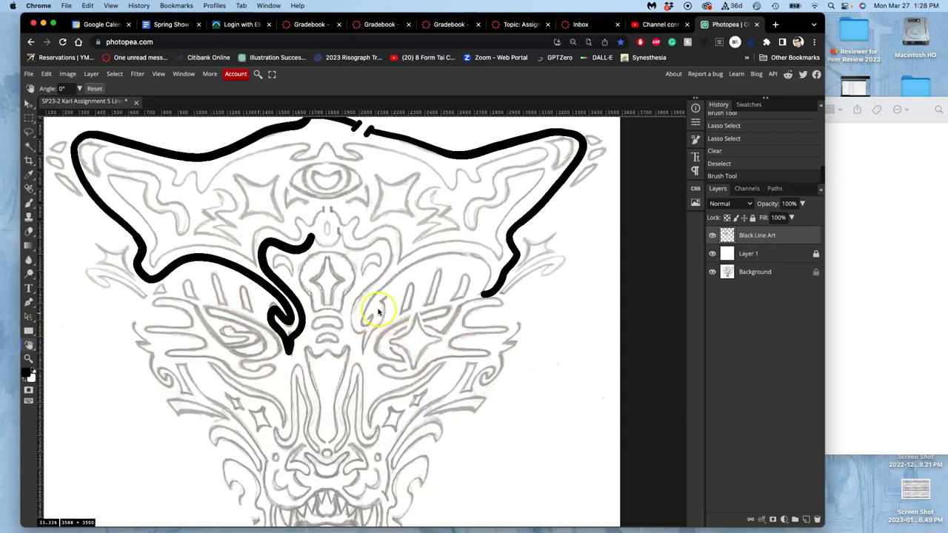
pyautogui.scroll(2, 382, 310)
pyautogui.hscroll(-2, 383, 310)
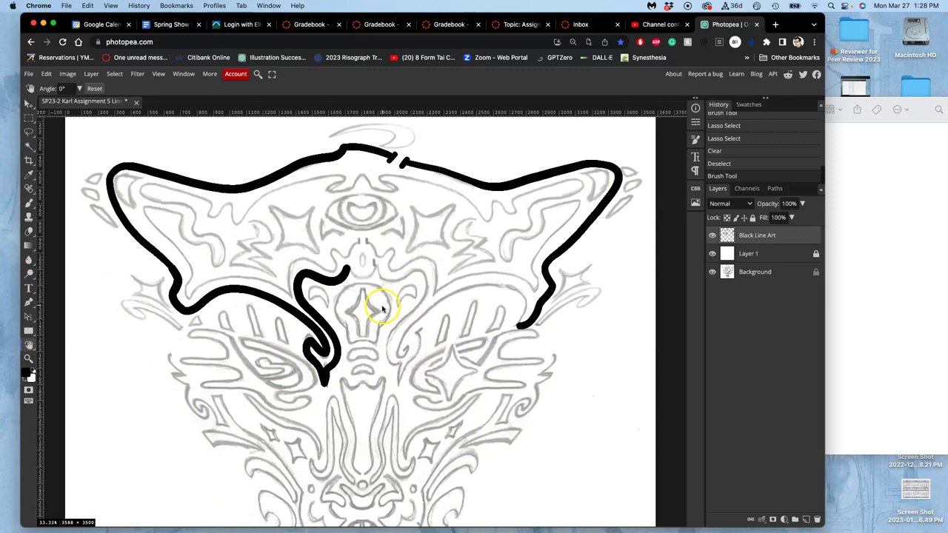
# - Toggle the Background sketch layer's visibility off and on twice to check the ink lines alone
pyautogui.click(713, 272)
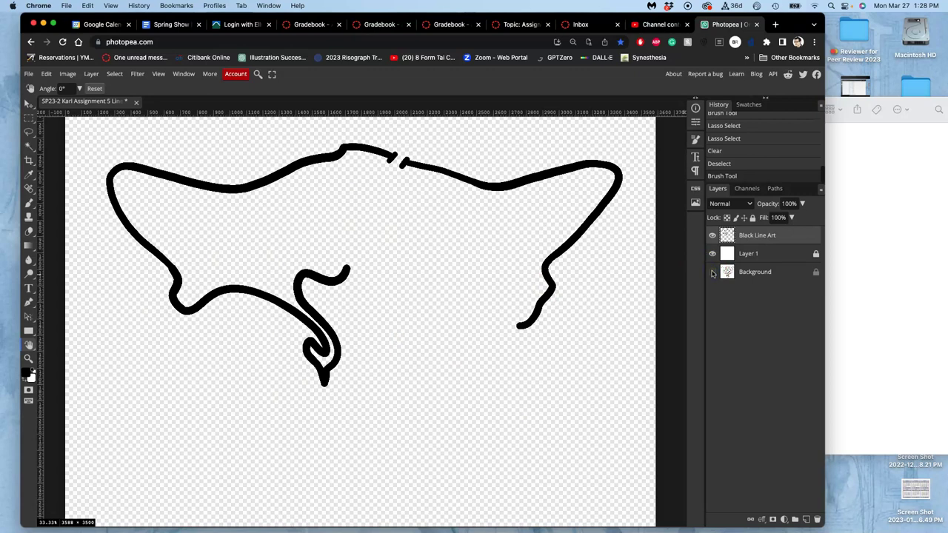
pyautogui.click(713, 272)
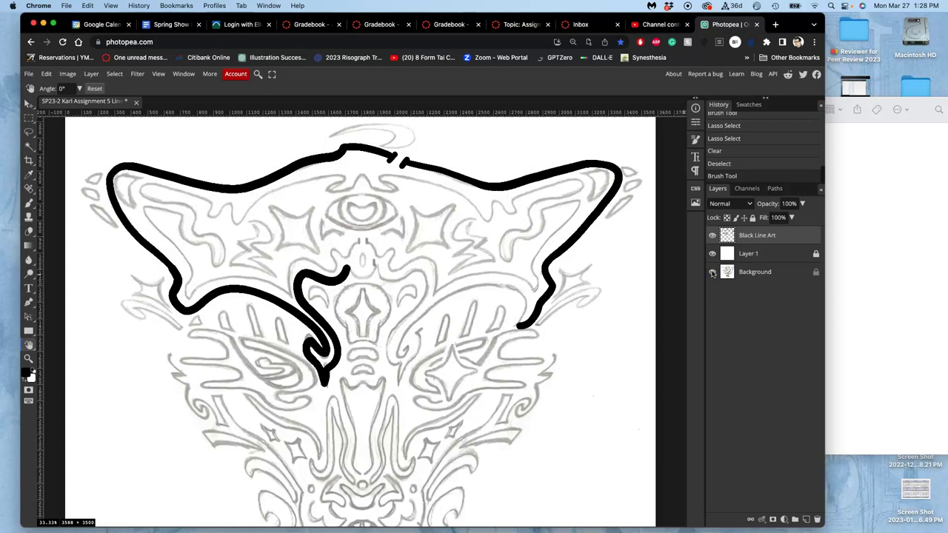
pyautogui.click(713, 272)
pyautogui.click(713, 271)
# - Tilt the canvas view 15° clockwise and shift it toward the ear tip
pyautogui.press('v')
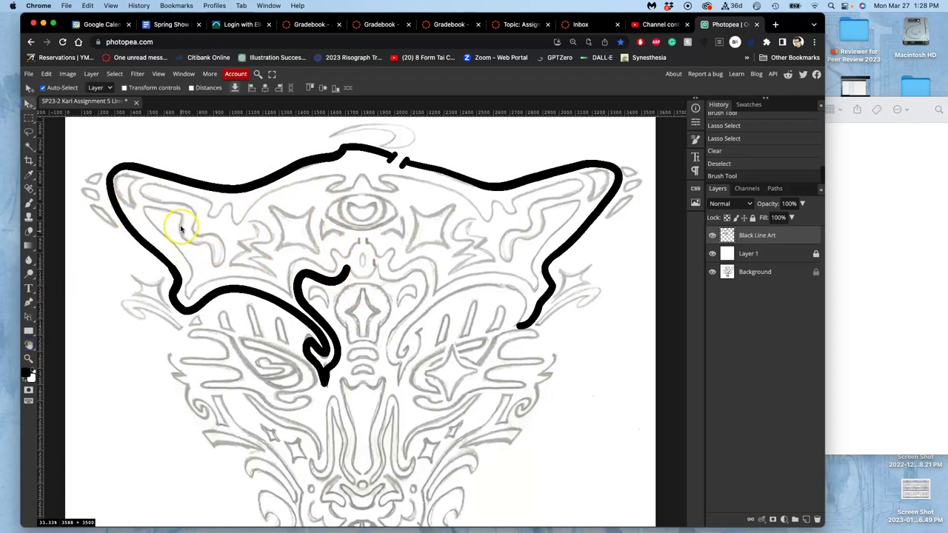
pyautogui.click(29, 344)
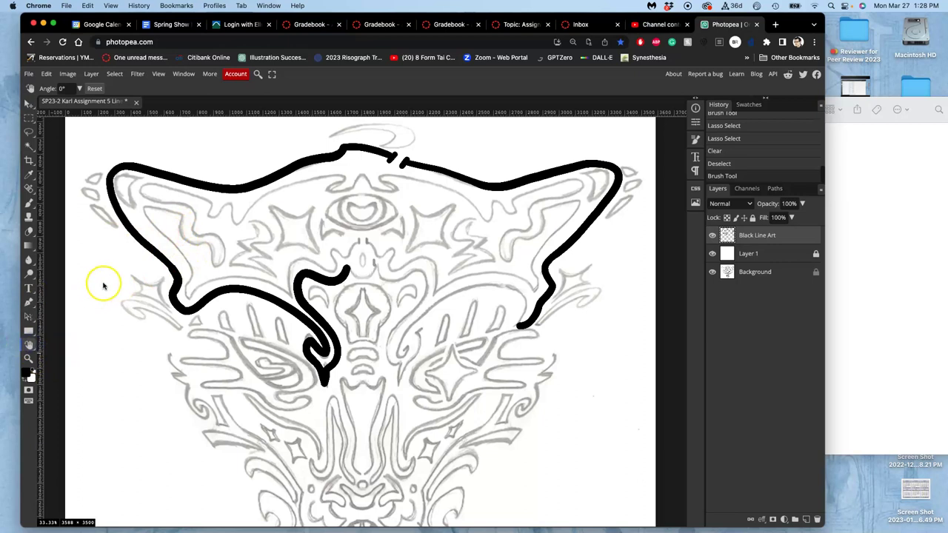
pyautogui.moveTo(103, 286); pyautogui.dragTo(163, 236)
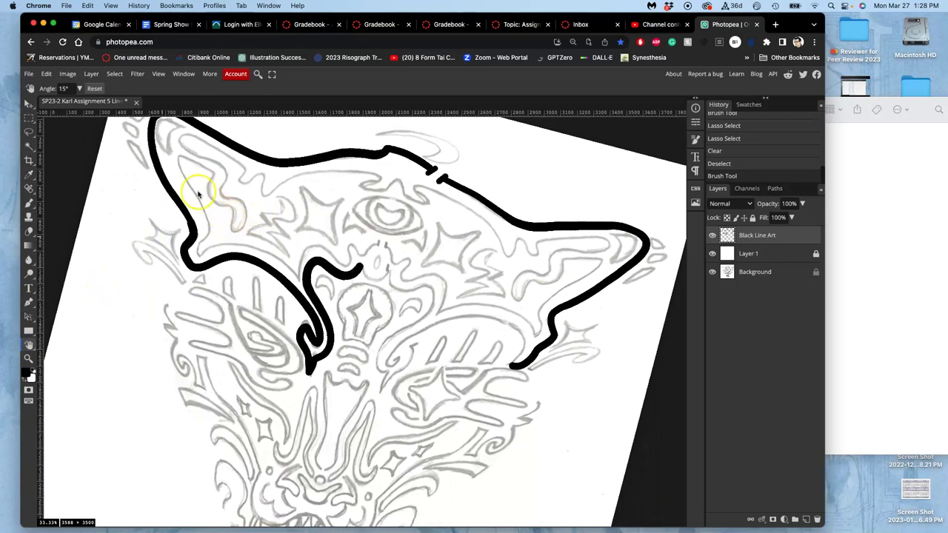
pyautogui.moveTo(198, 159); pyautogui.dragTo(242, 213)
# - Set the Brush size to 41 px
pyautogui.click(29, 202)
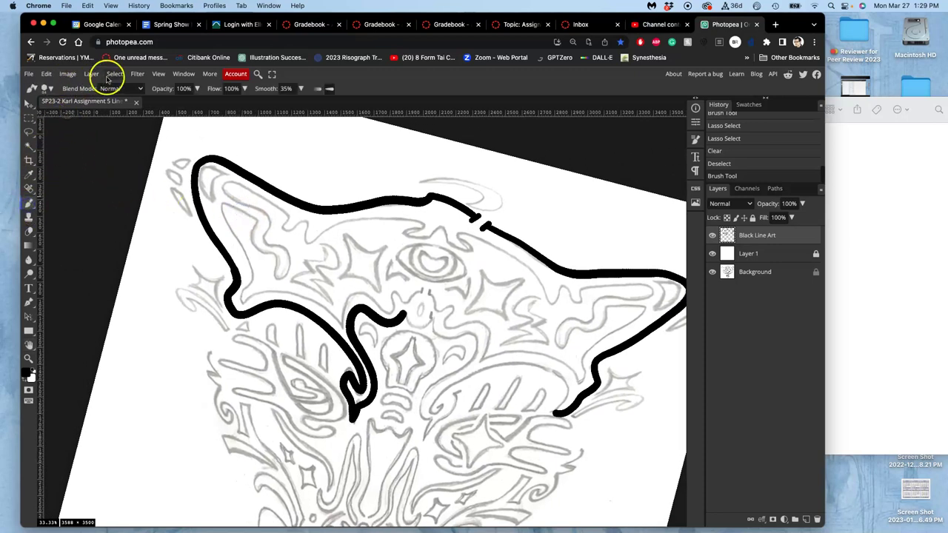
pyautogui.click(45, 88)
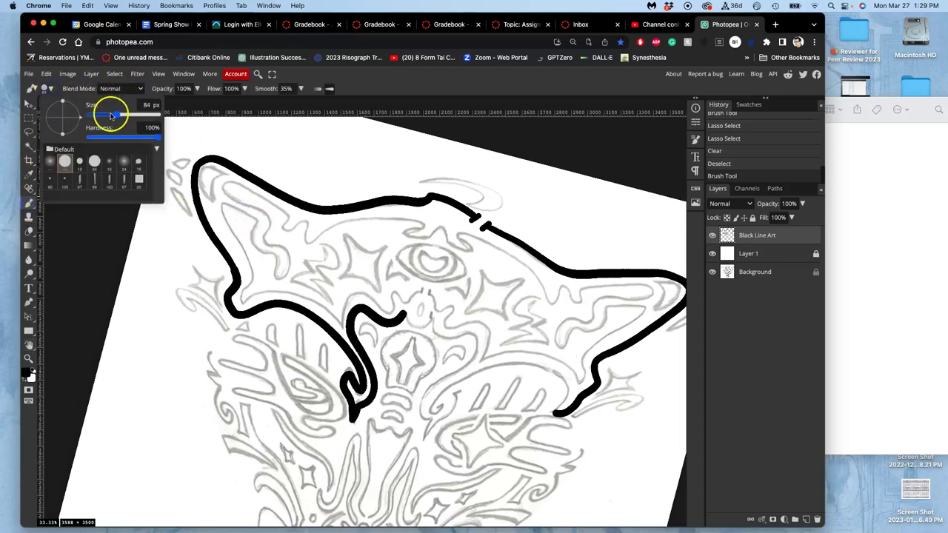
pyautogui.moveTo(111, 117); pyautogui.dragTo(108, 116)
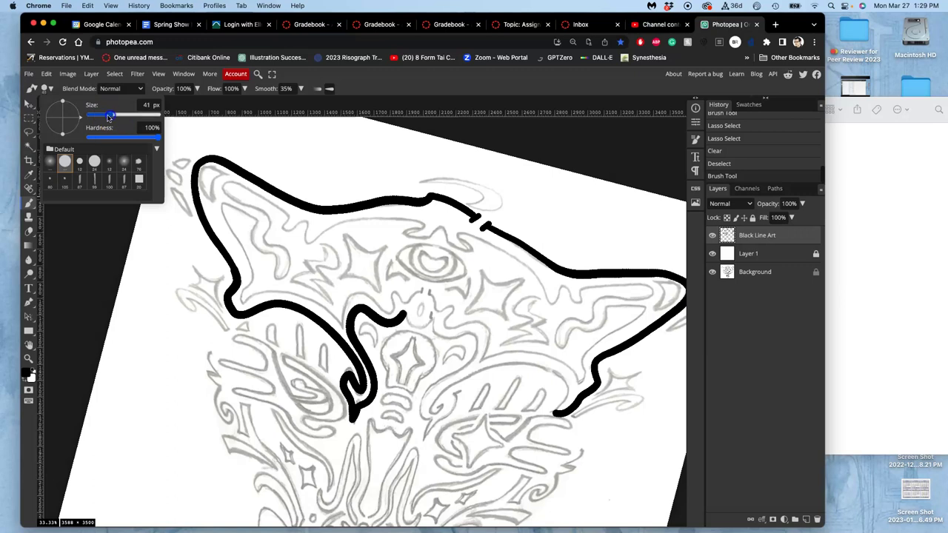
pyautogui.click(176, 164)
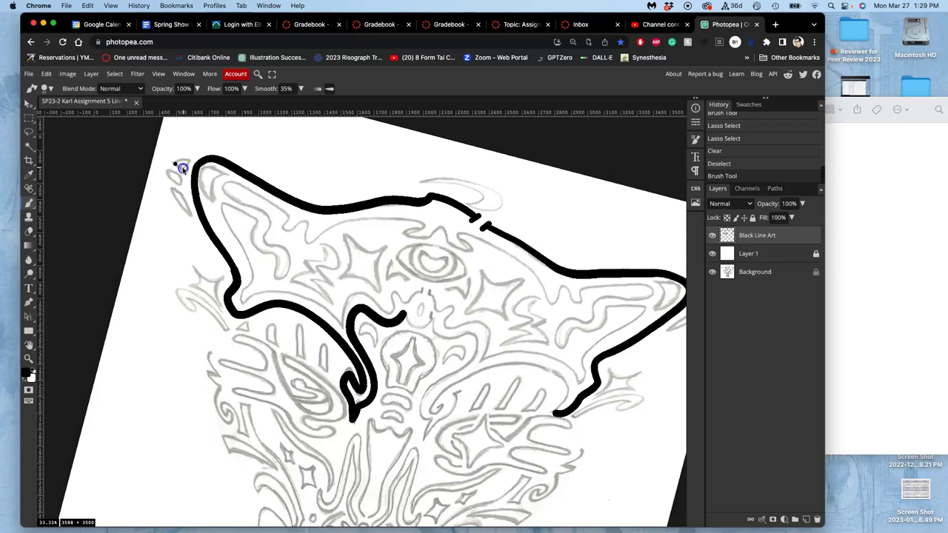
# - Undo a test ink mark by the ear tip, save the PSD, and reveal the desktop
pyautogui.click(177, 167)
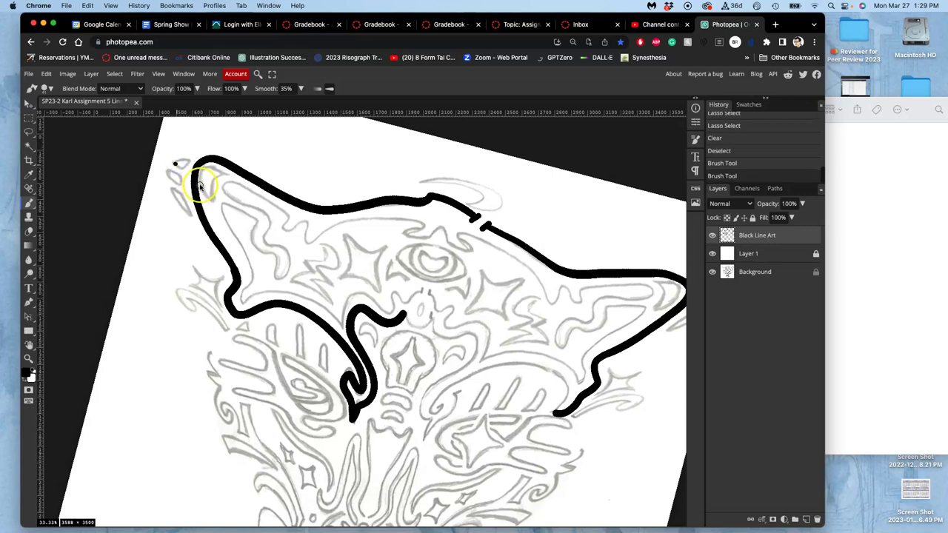
pyautogui.hotkey('ctrl', 'z')
pyautogui.hotkey('ctrl', 's')
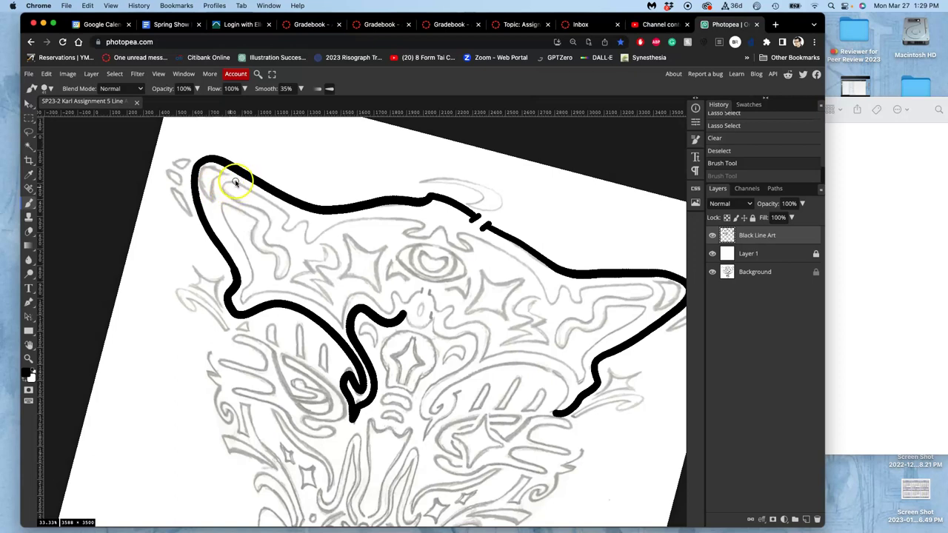
pyautogui.hotkey('ctrl', 'Right')
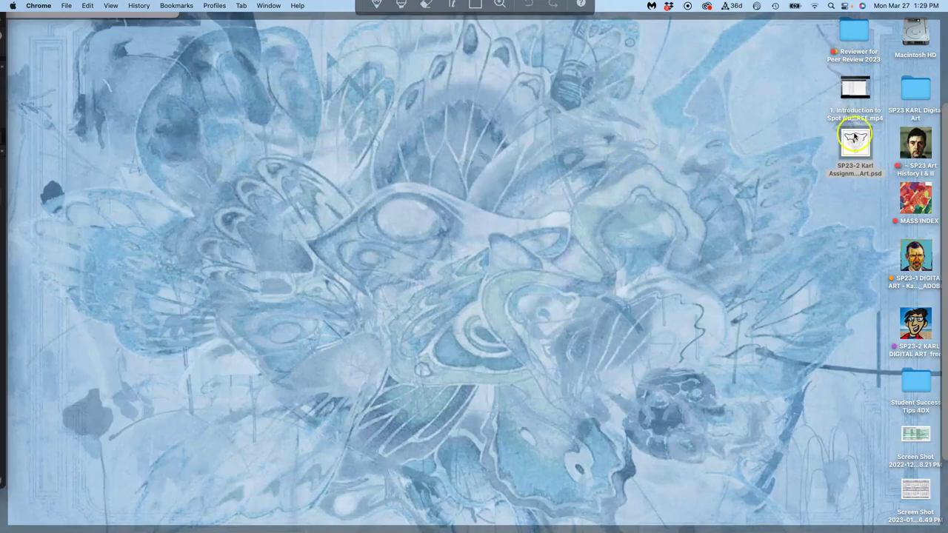
# - Restore the windows so the Photopea drawing is in front again
pyautogui.press('F11')
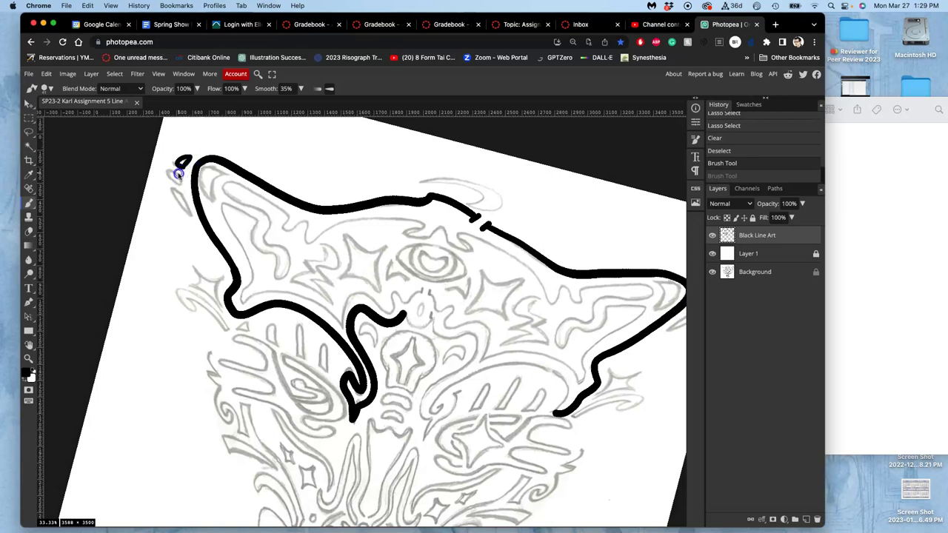
# - Redo the small ink loop beside the left ear tip and zoom in to inspect it
pyautogui.hotkey('ctrl', 'shift', 'z')
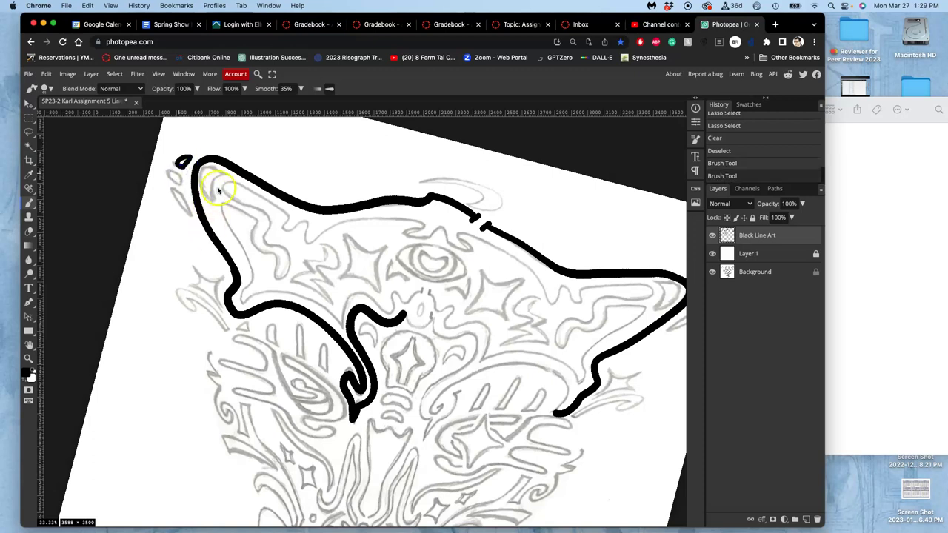
pyautogui.hotkey('ctrl', '=')
pyautogui.hotkey('ctrl', '=')
pyautogui.scroll(5, 229, 160)
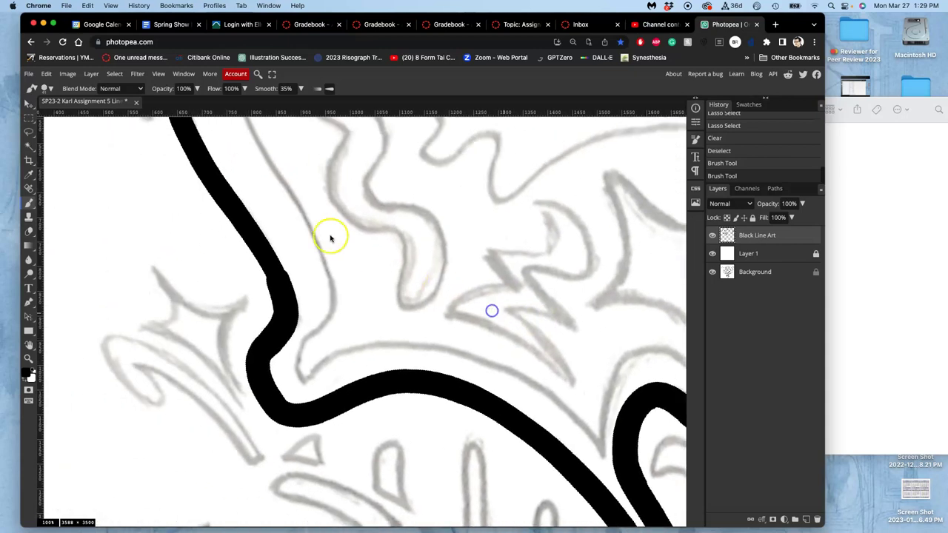
pyautogui.scroll(3, 372, 244)
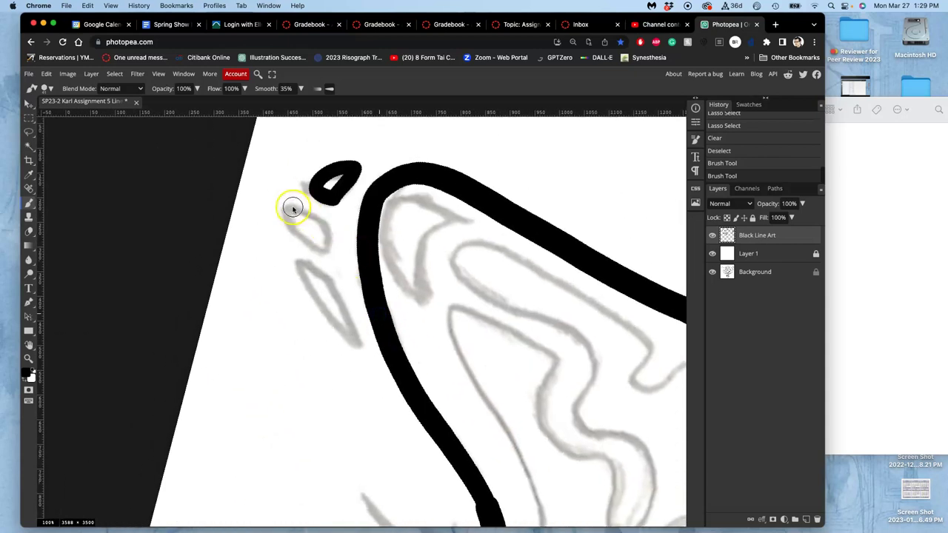